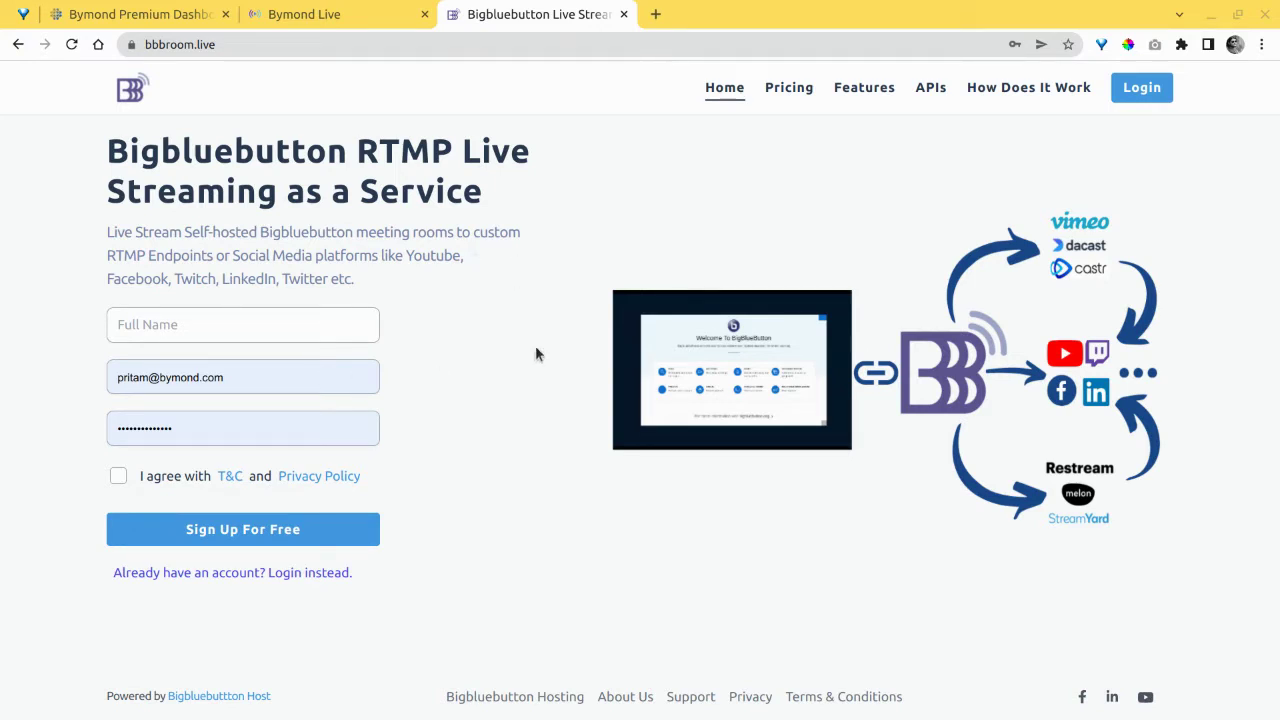
# Log in to BBBRoom Live with the autofilled credentials after briefly viewing Sign Up.
pyautogui.click(1140, 88)
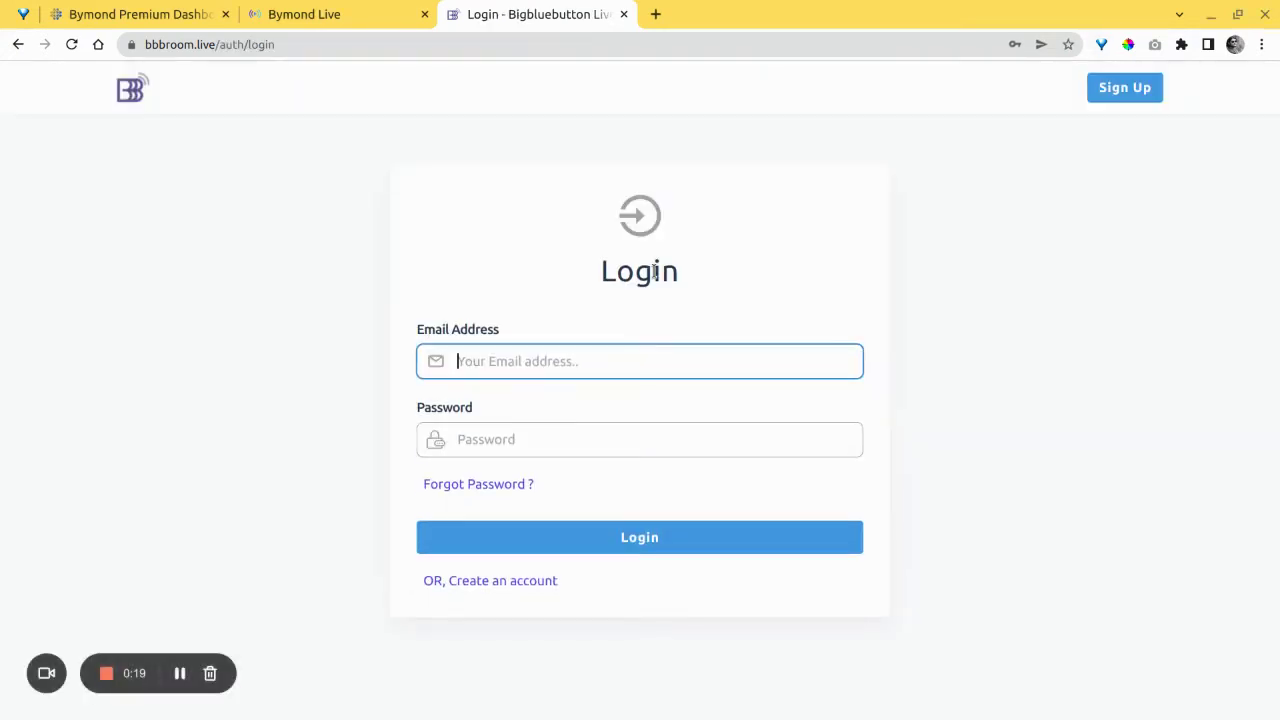
pyautogui.click(1110, 88)
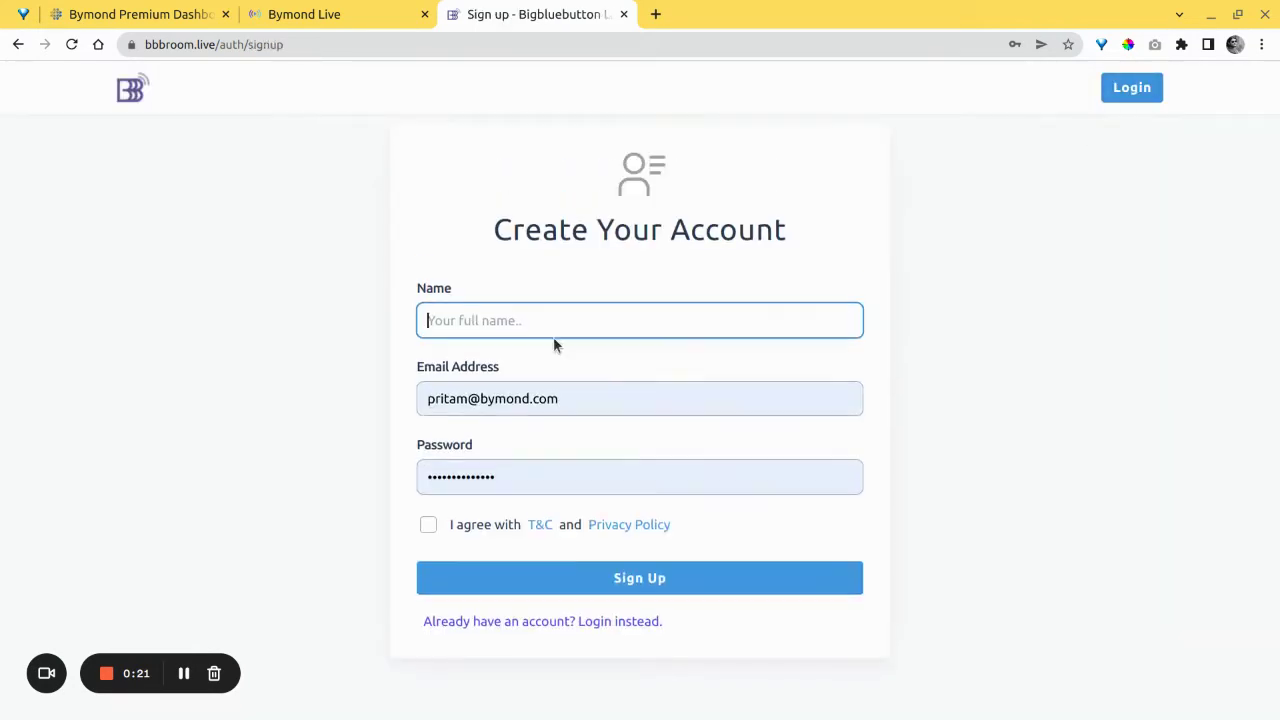
pyautogui.click(613, 622)
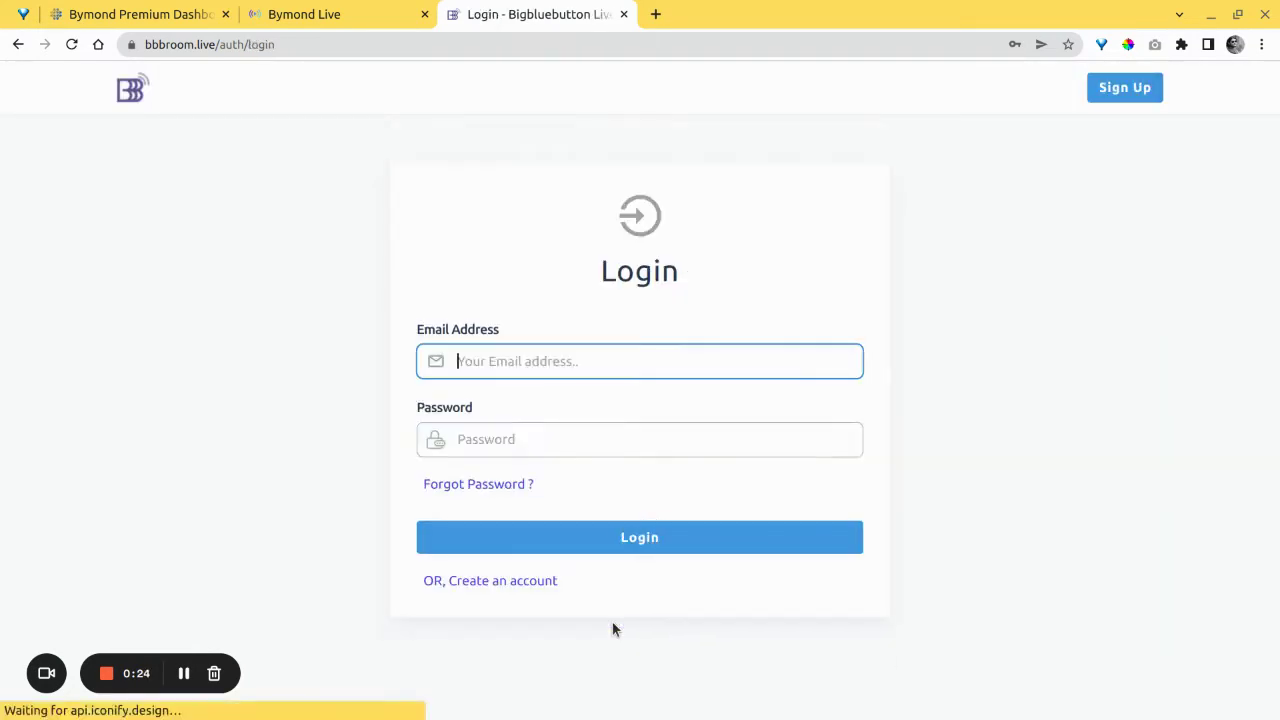
pyautogui.click(625, 537)
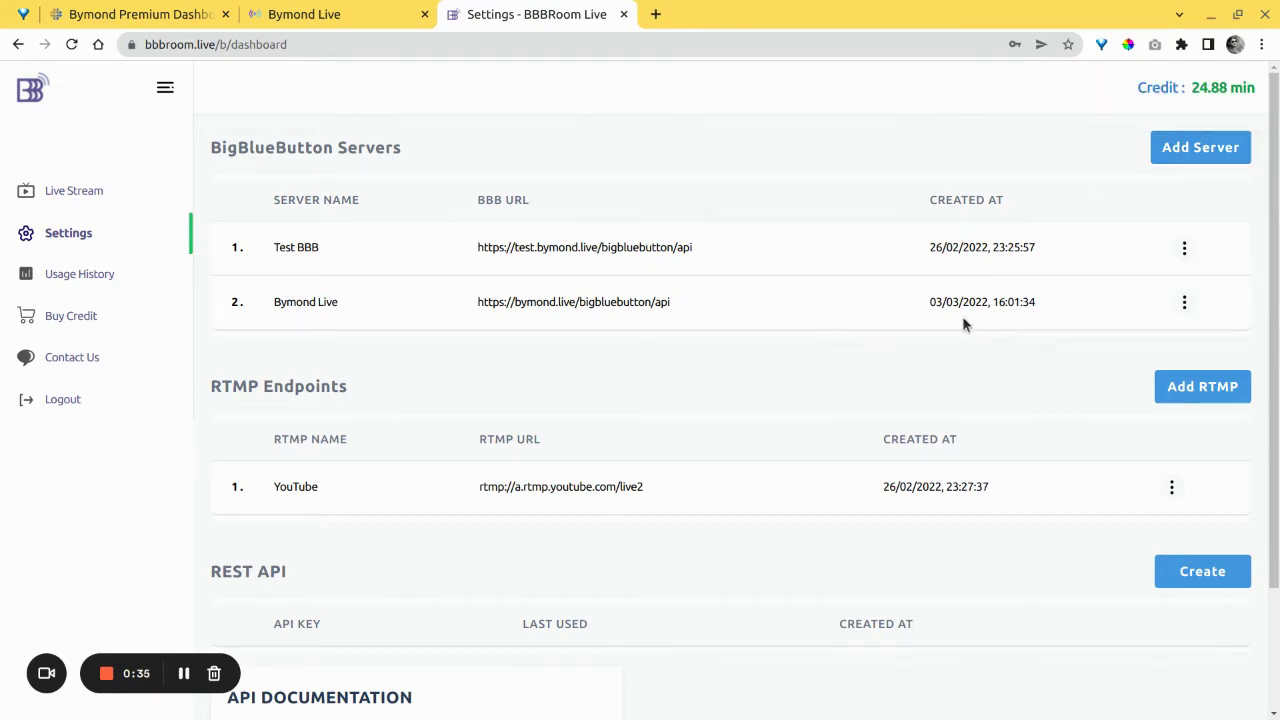
pyautogui.scroll(-3, 962, 318)
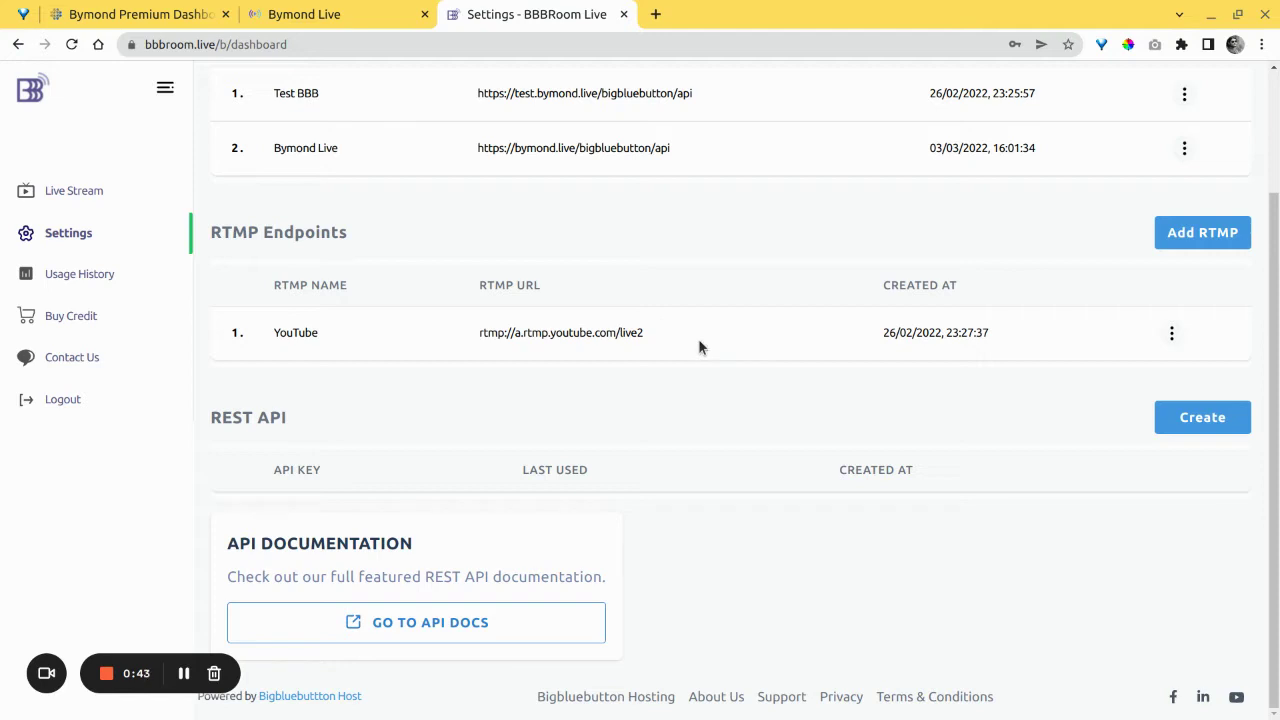
pyautogui.scroll(3, 698, 338)
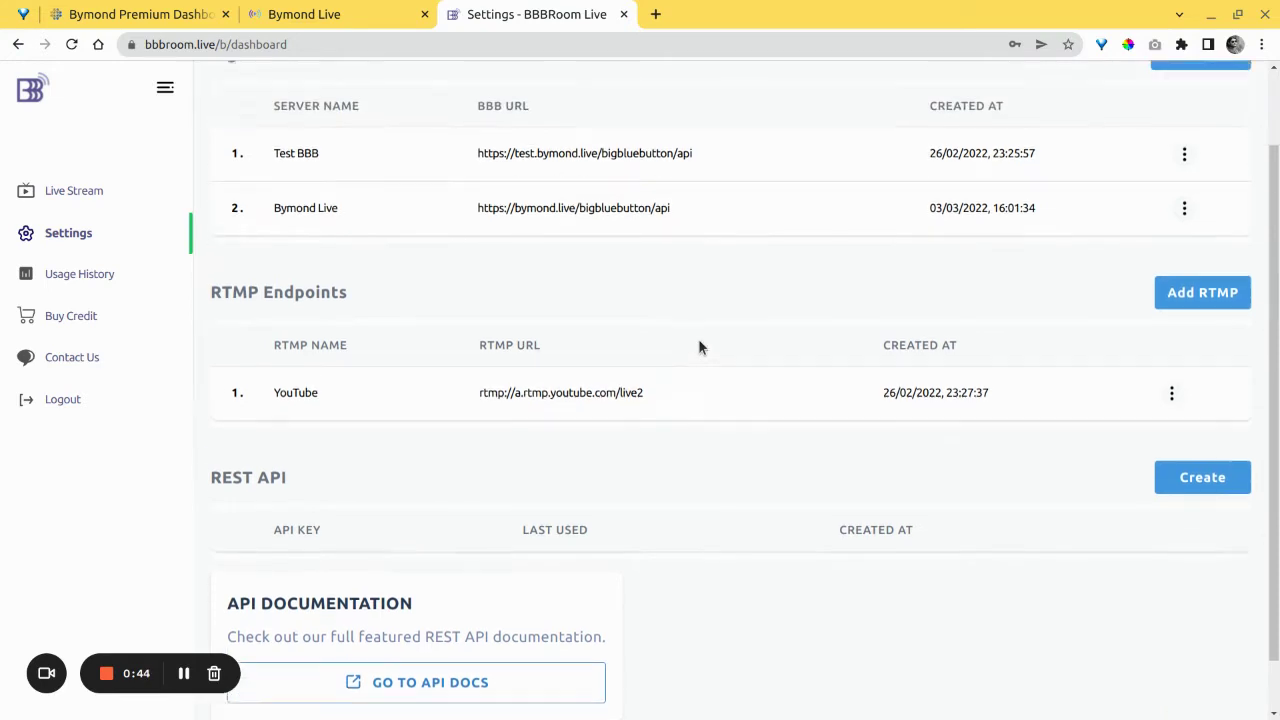
# Go to the Live Stream page and view, then cancel, the Add a New Stream form.
pyautogui.click(62, 191)
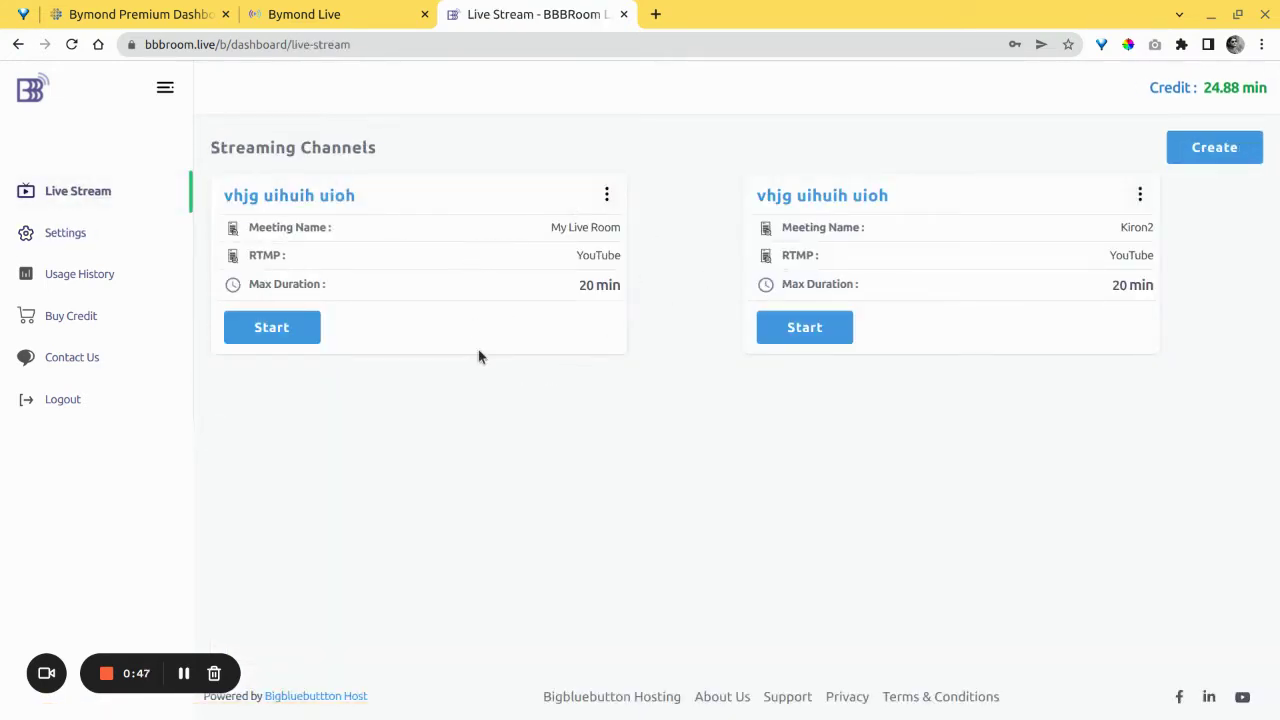
pyautogui.click(1226, 150)
pyautogui.scroll(-3, 627, 467)
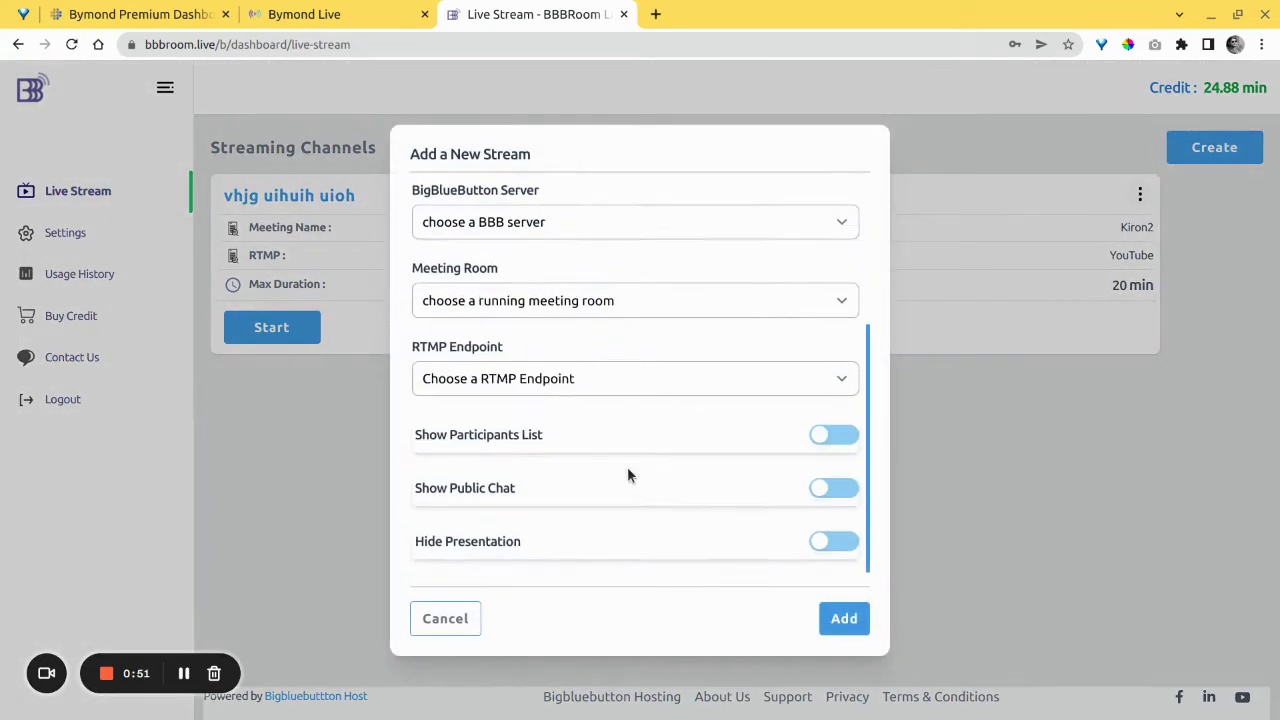
pyautogui.scroll(3, 627, 467)
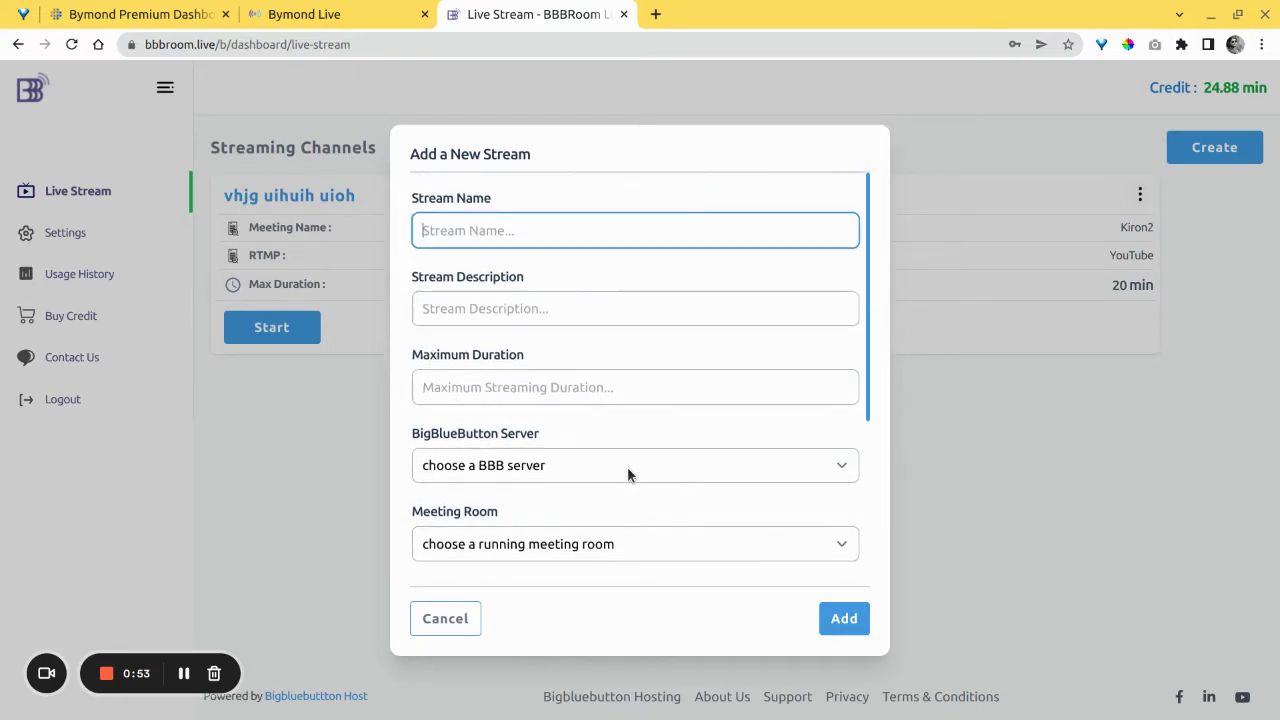
pyautogui.click(451, 620)
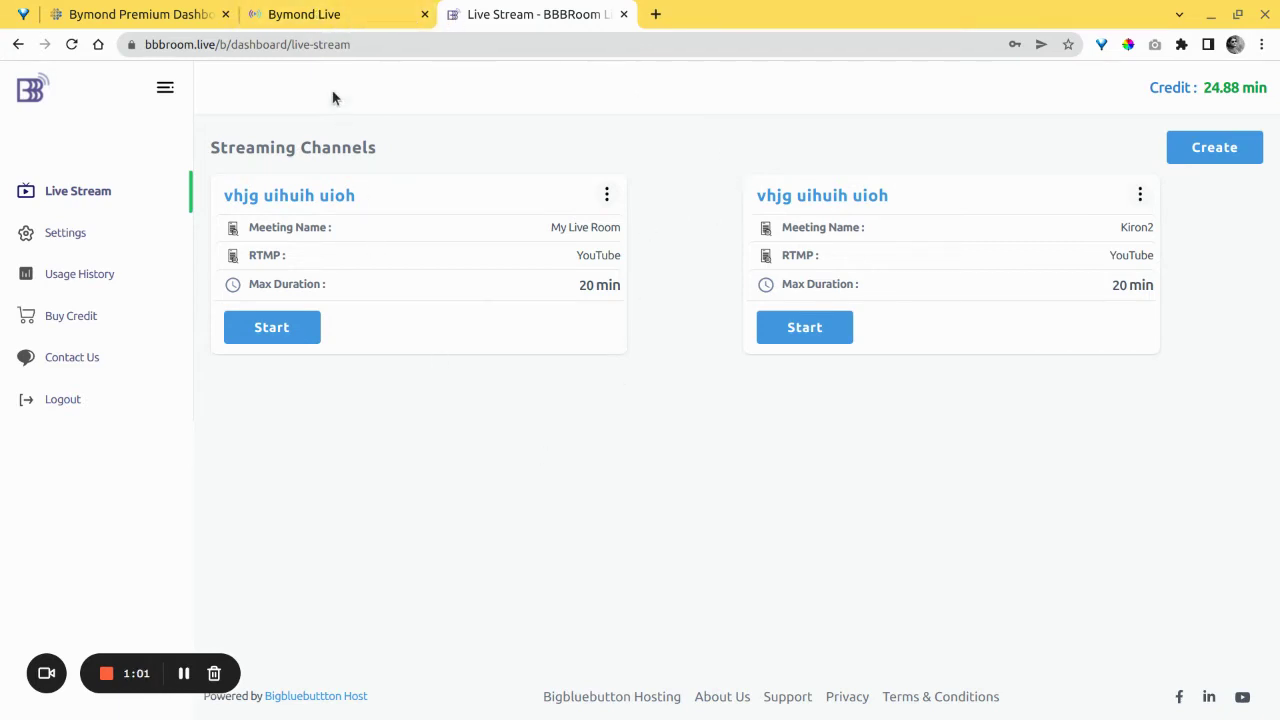
# Sign in to Bymond Live and start the My Room meeting with audio.
pyautogui.click(328, 16)
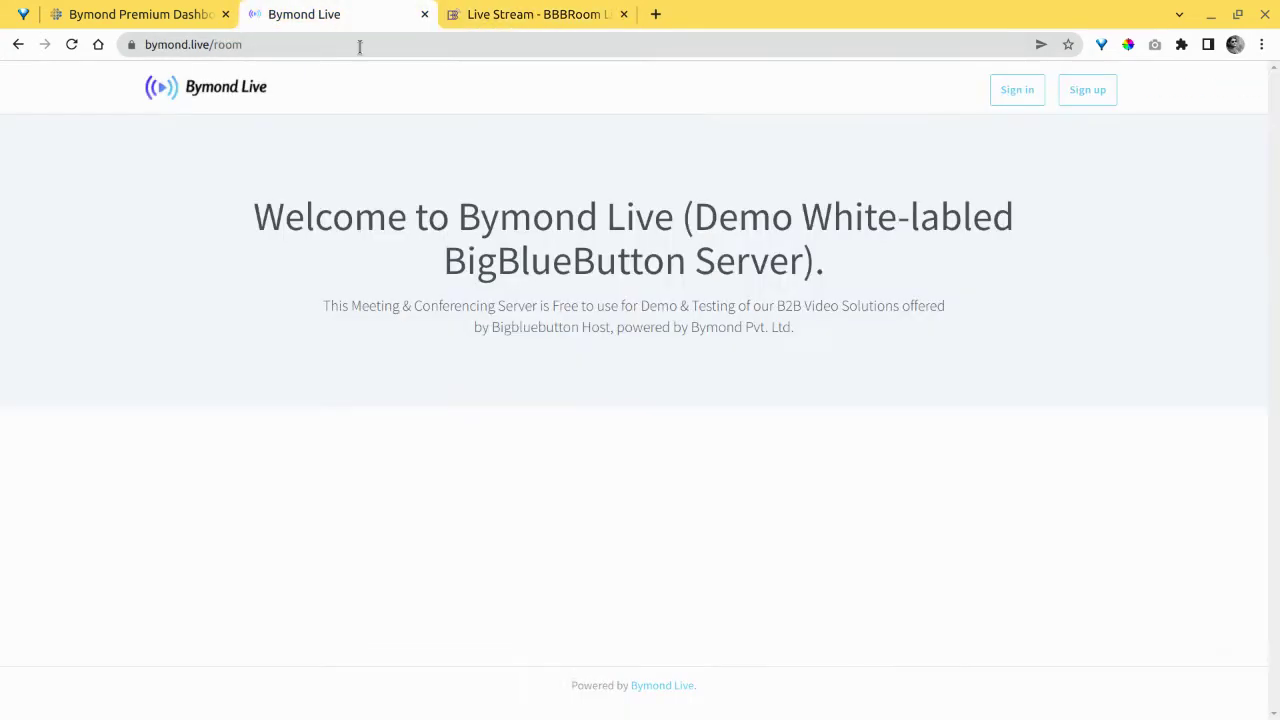
pyautogui.click(1001, 91)
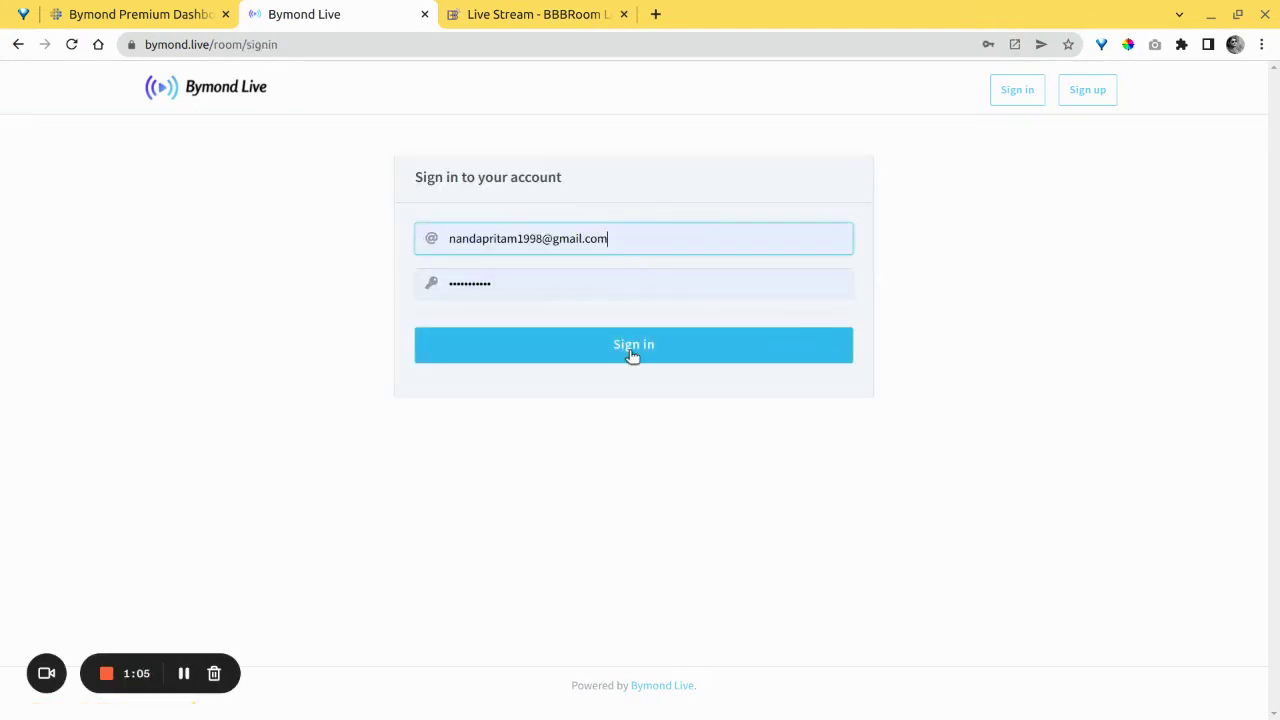
pyautogui.click(631, 352)
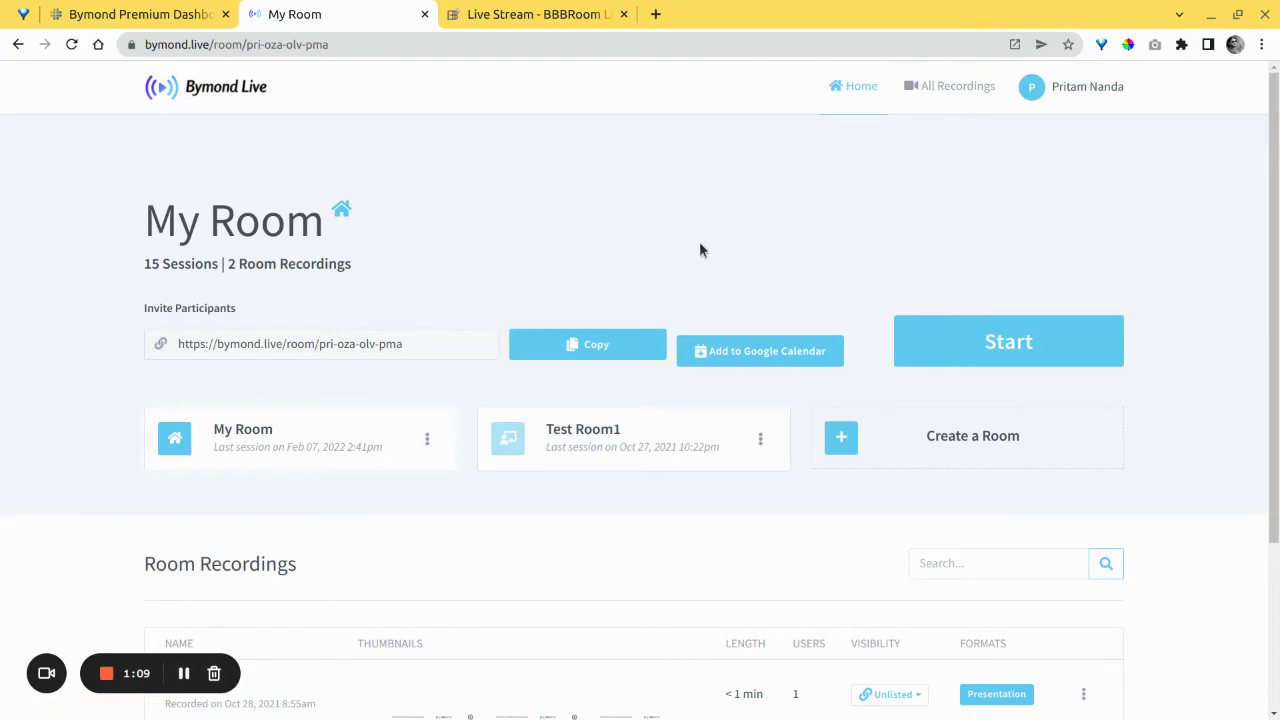
pyautogui.scroll(-3, 694, 248)
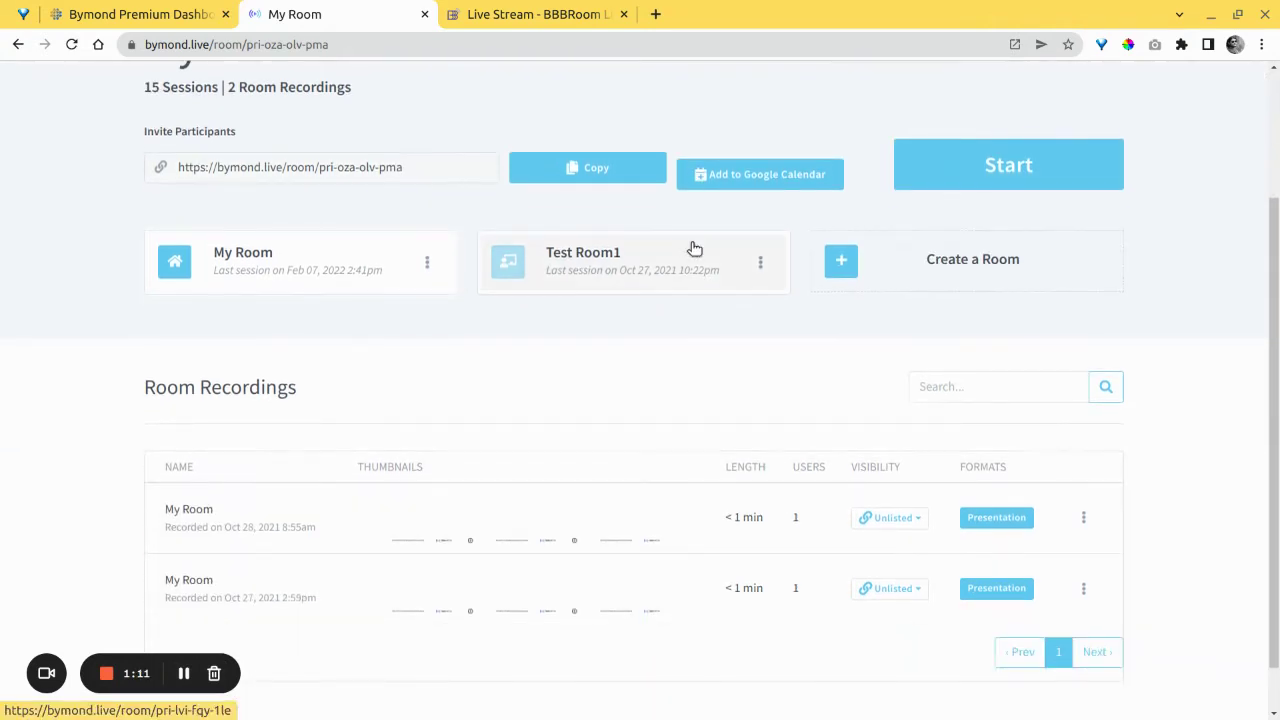
pyautogui.scroll(3, 694, 248)
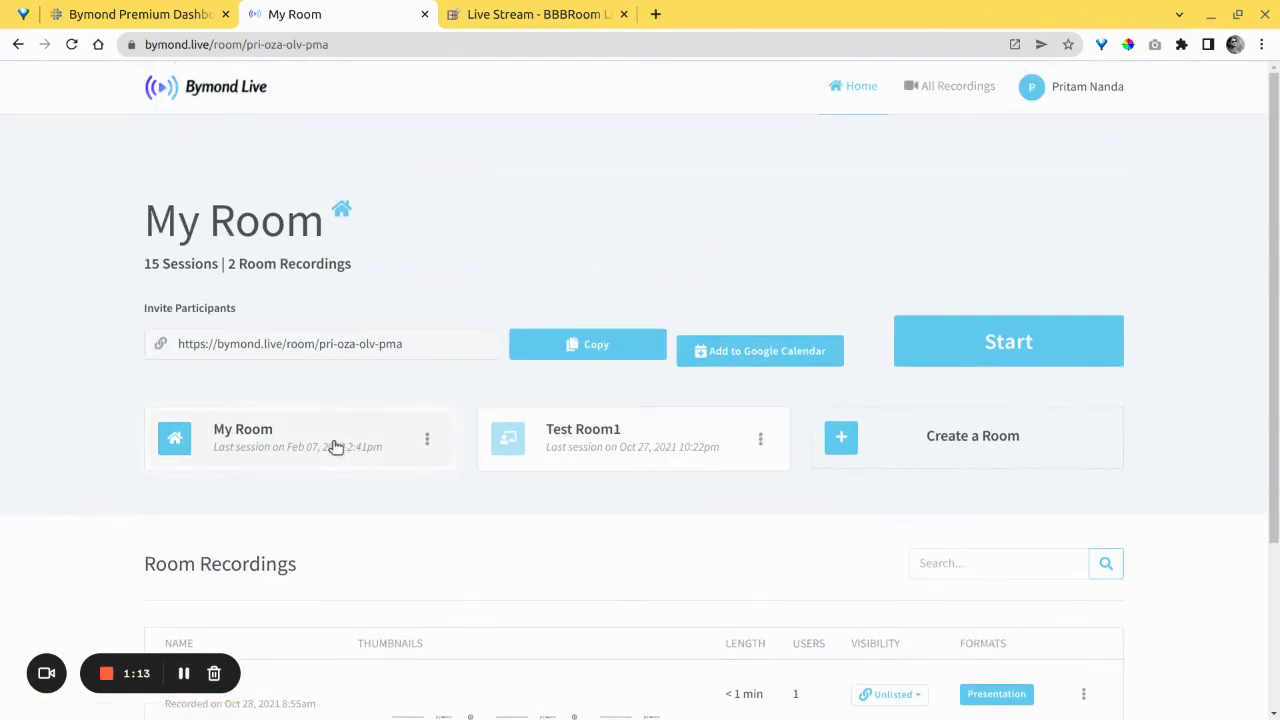
pyautogui.click(978, 340)
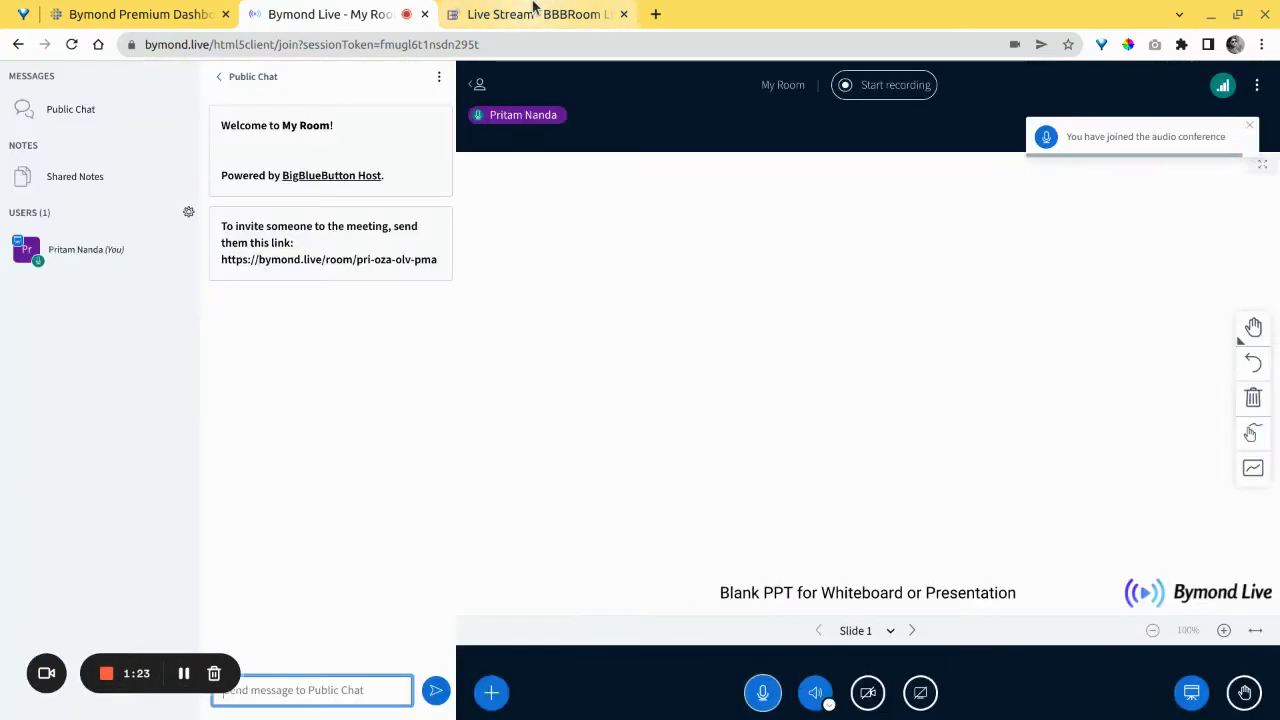
# Select the Bymond Live server URL in BBBRoom Live's Settings.
pyautogui.click(545, 14)
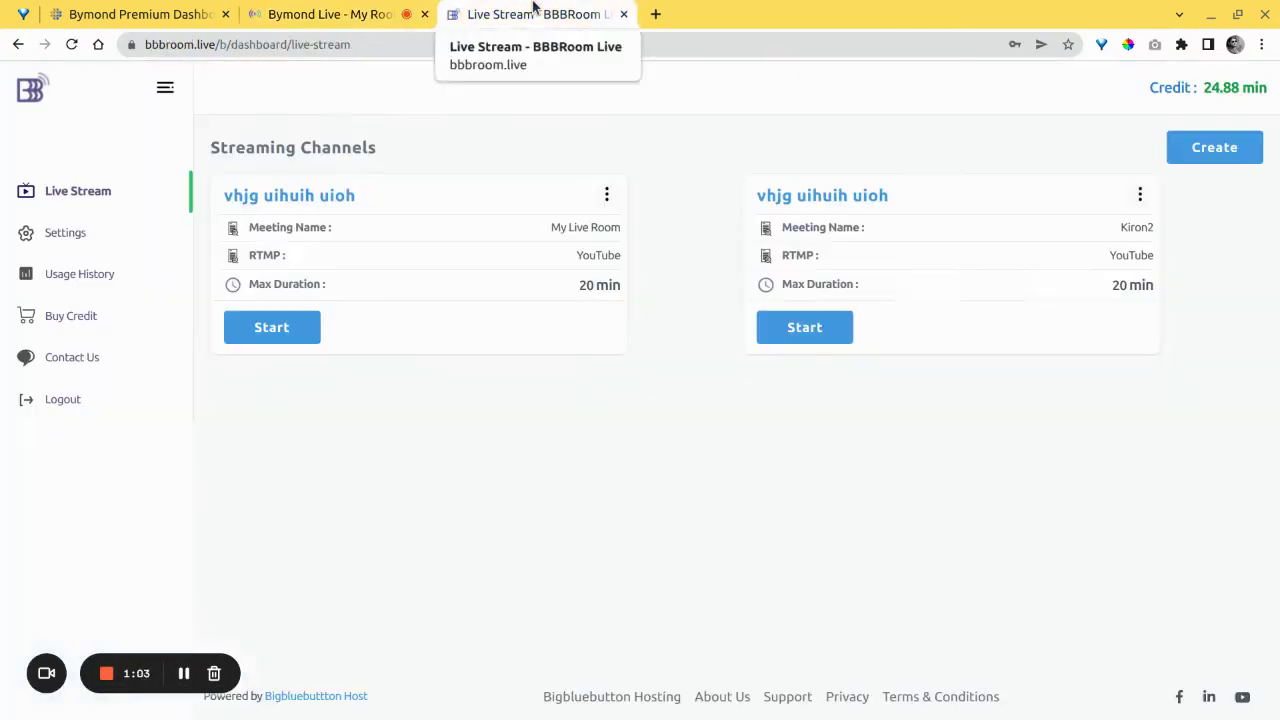
pyautogui.click(85, 233)
pyautogui.moveTo(478, 302); pyautogui.dragTo(681, 305)
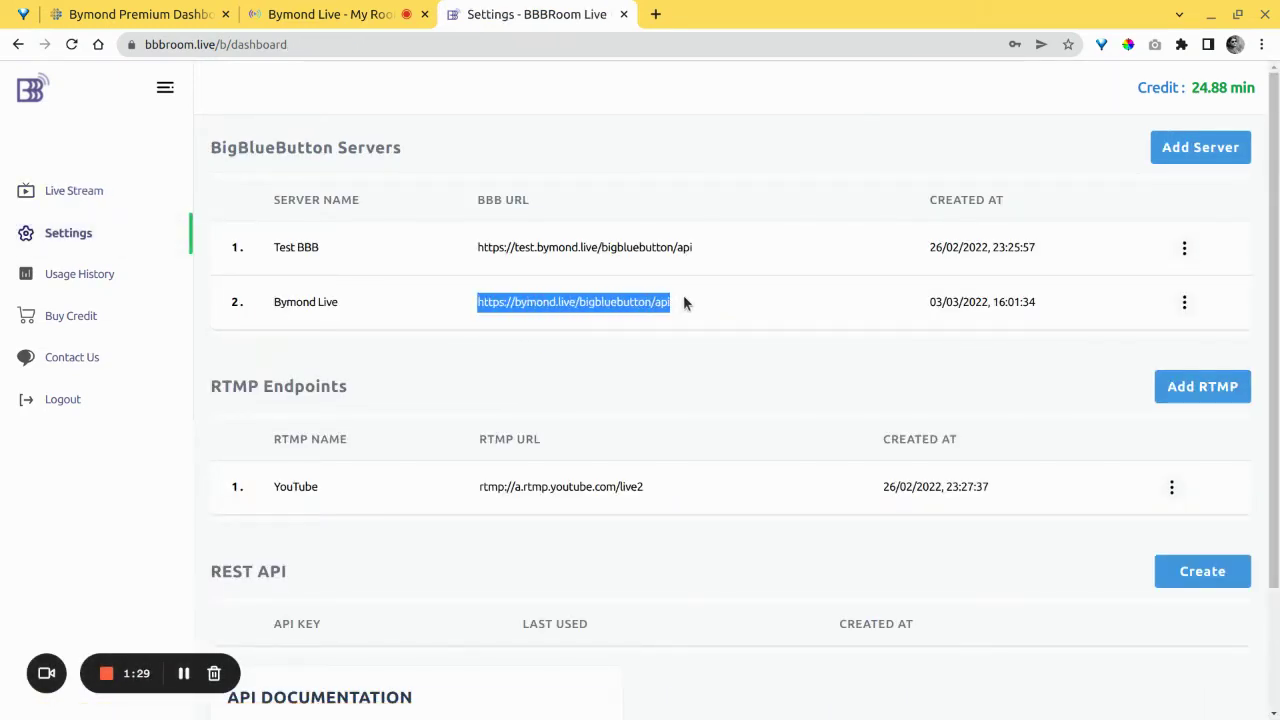
# Hide the meeting's Public Chat so the whiteboard widens, then return to BBBRoom Live.
pyautogui.click(350, 14)
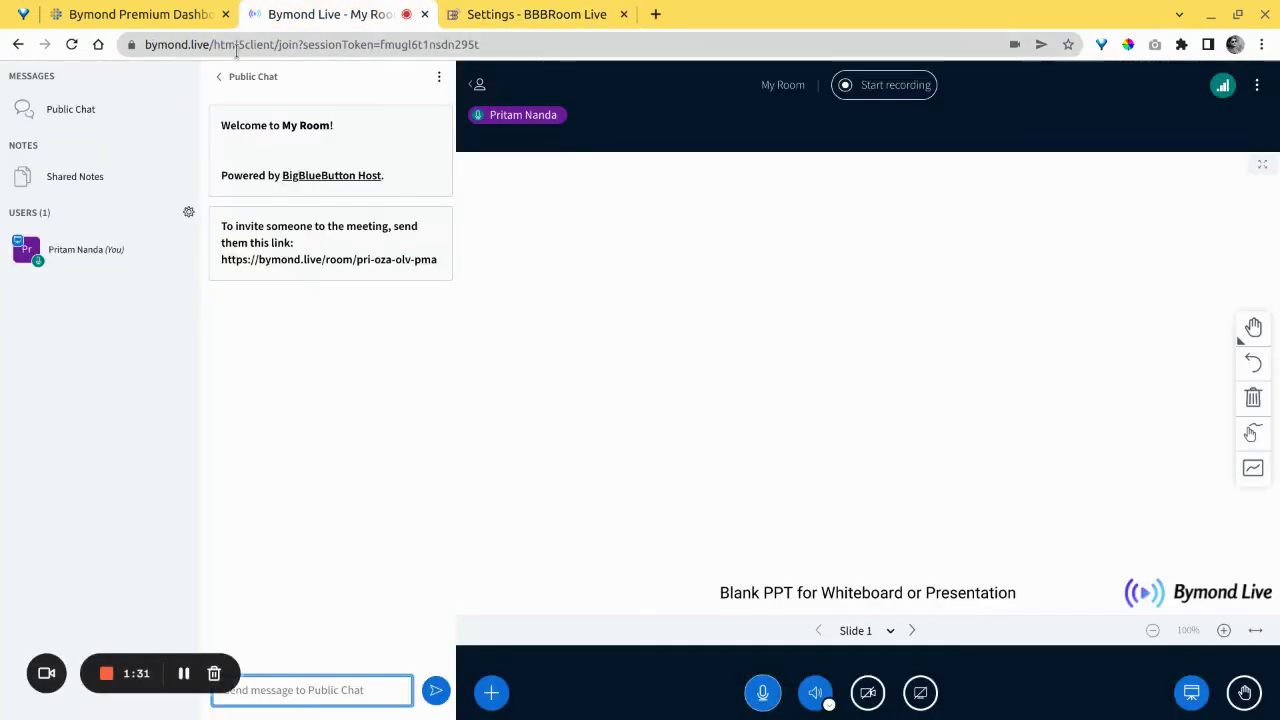
pyautogui.click(250, 78)
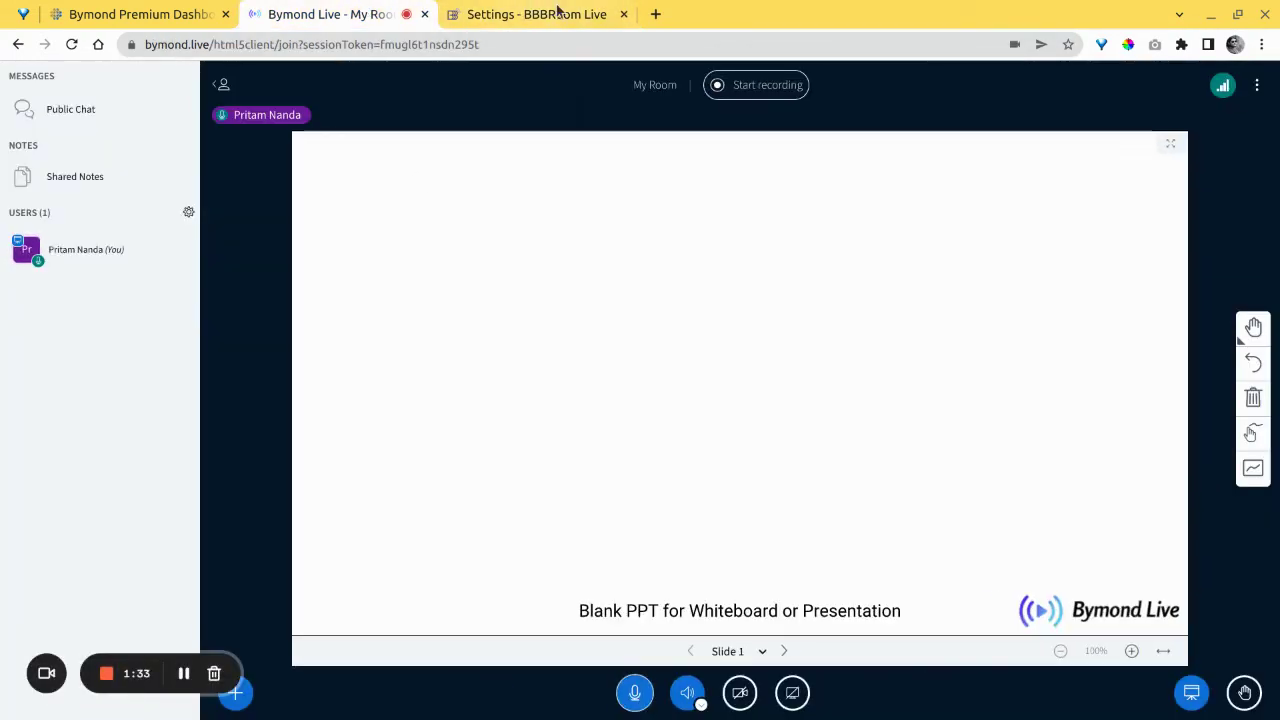
pyautogui.click(550, 14)
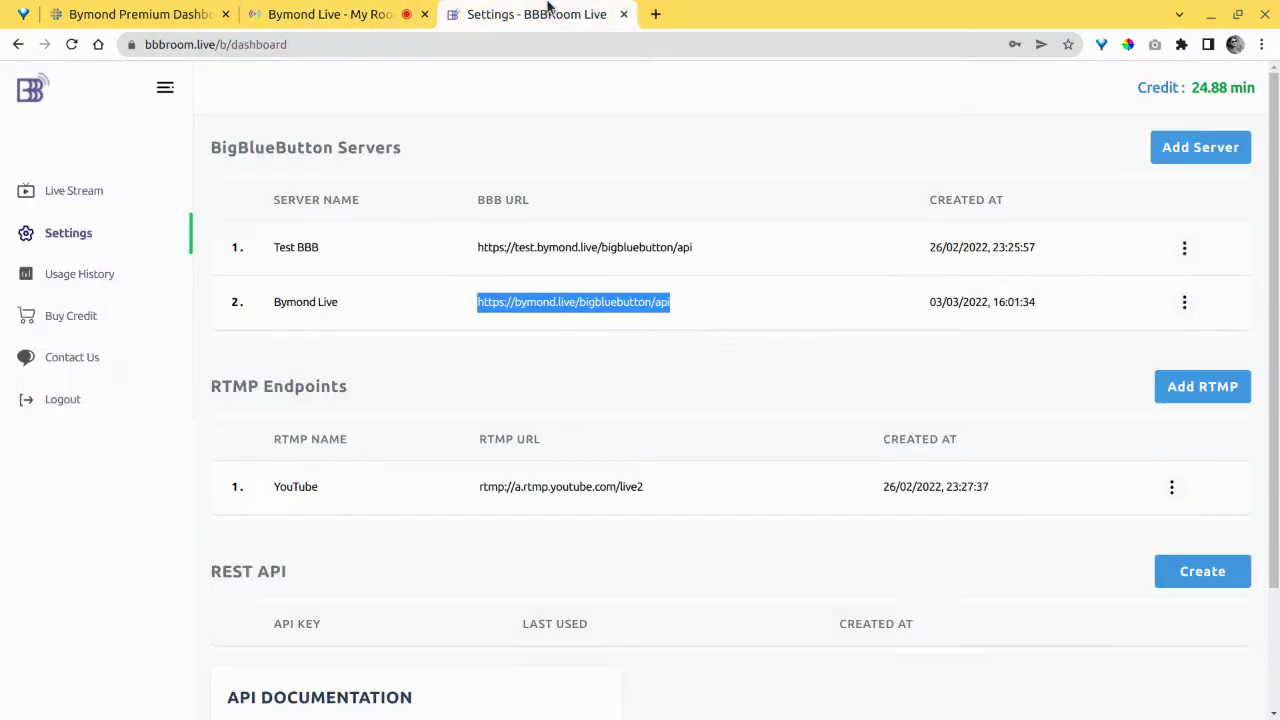
# Start a new stream named 'Test 12334' with description 'fsdf f sd f' and 20-minute maximum duration.
pyautogui.click(83, 189)
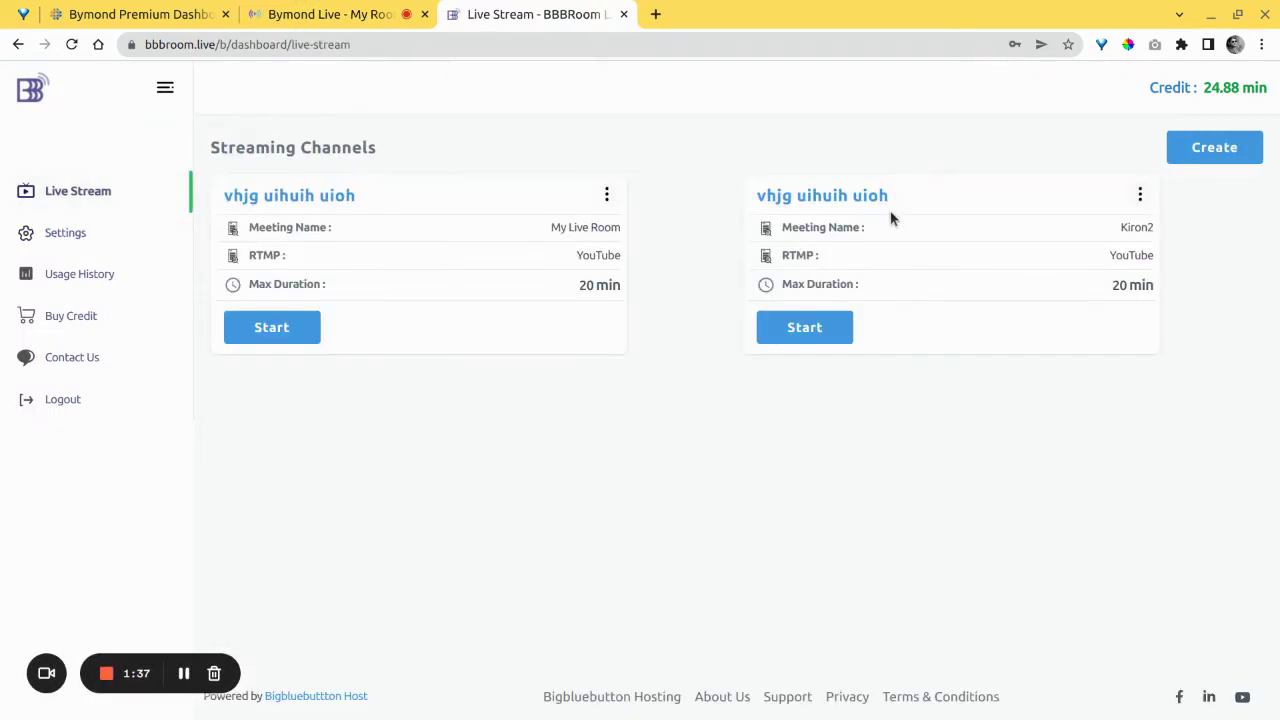
pyautogui.click(1190, 150)
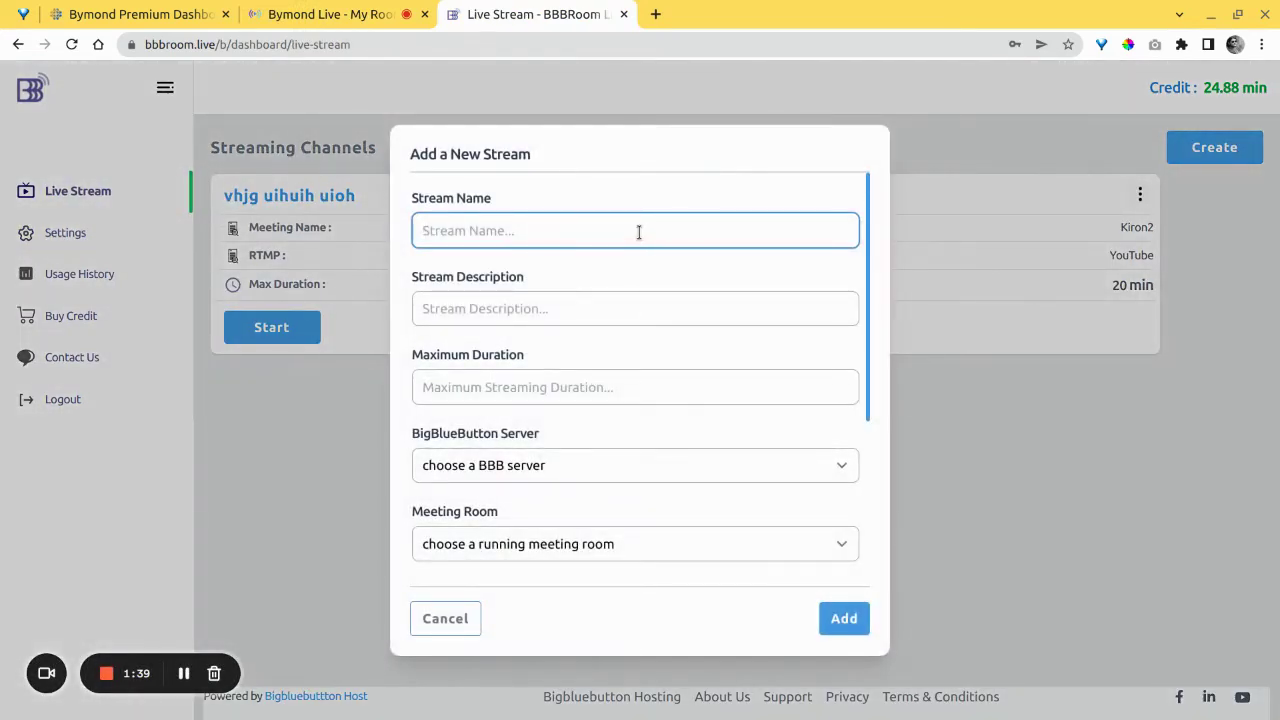
pyautogui.write('Test 12334')
pyautogui.click(658, 310)
pyautogui.write('fsdf f sd f')
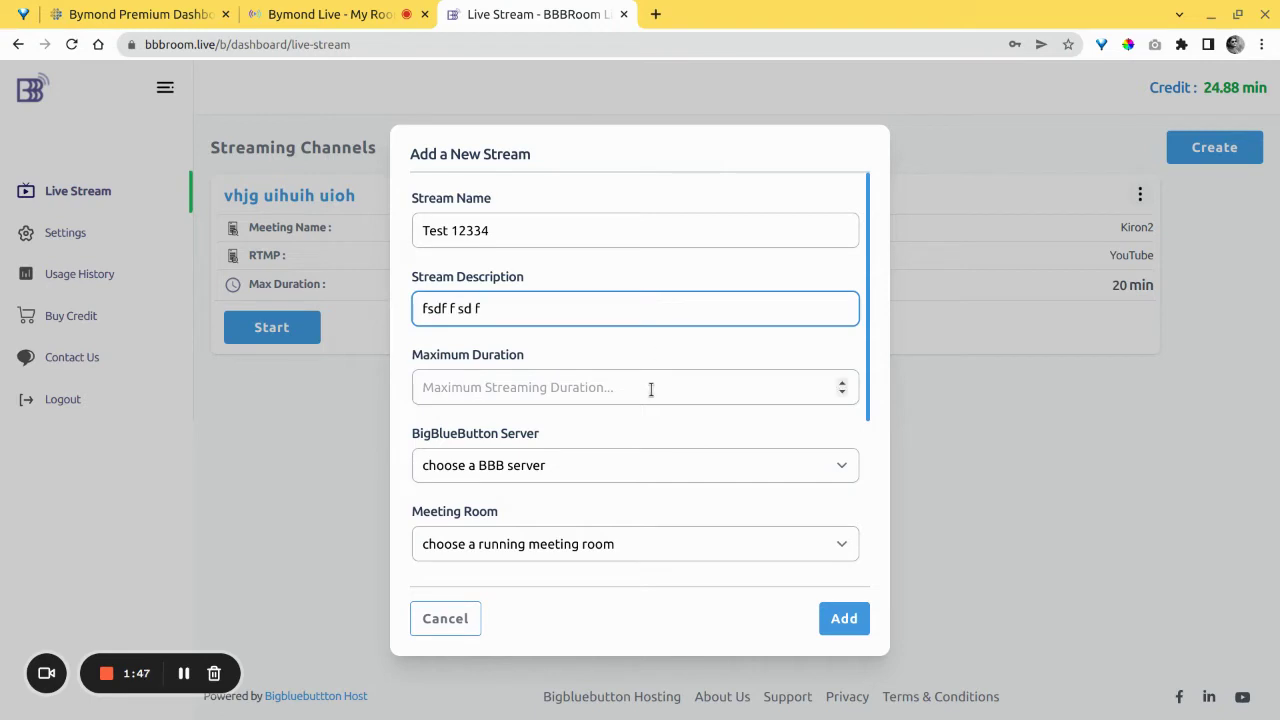
pyautogui.click(651, 389)
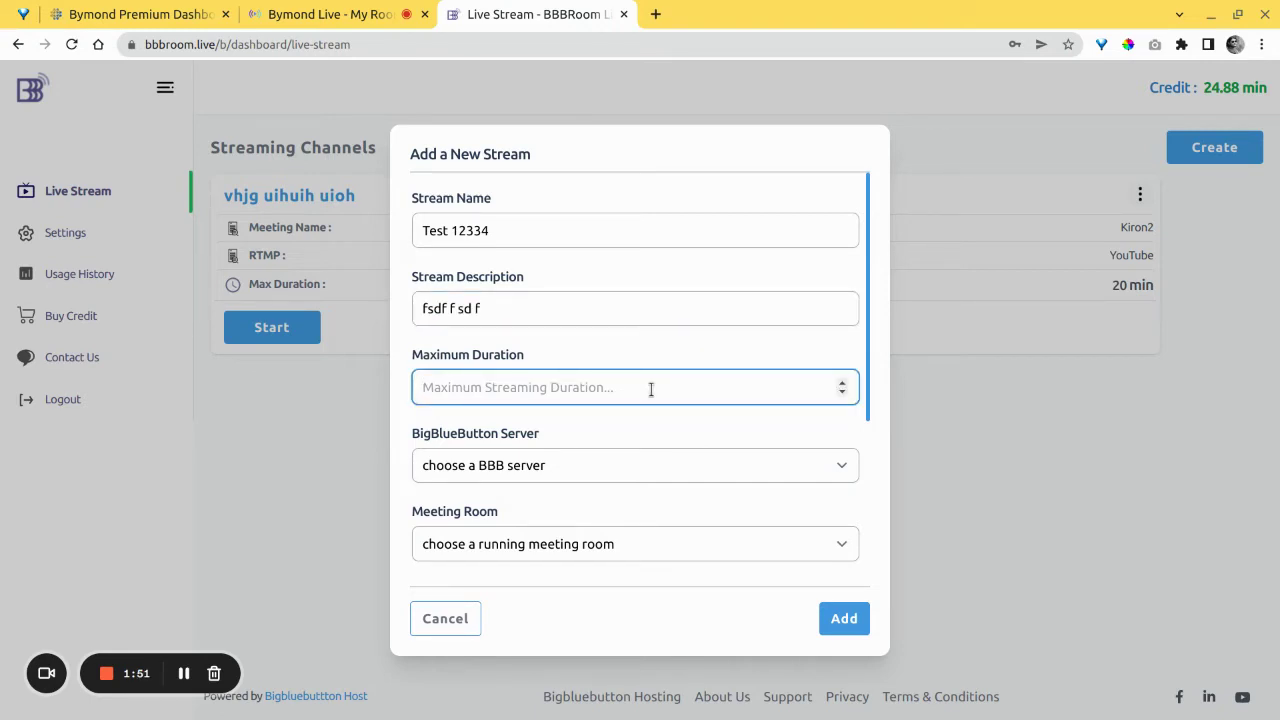
pyautogui.write('20')
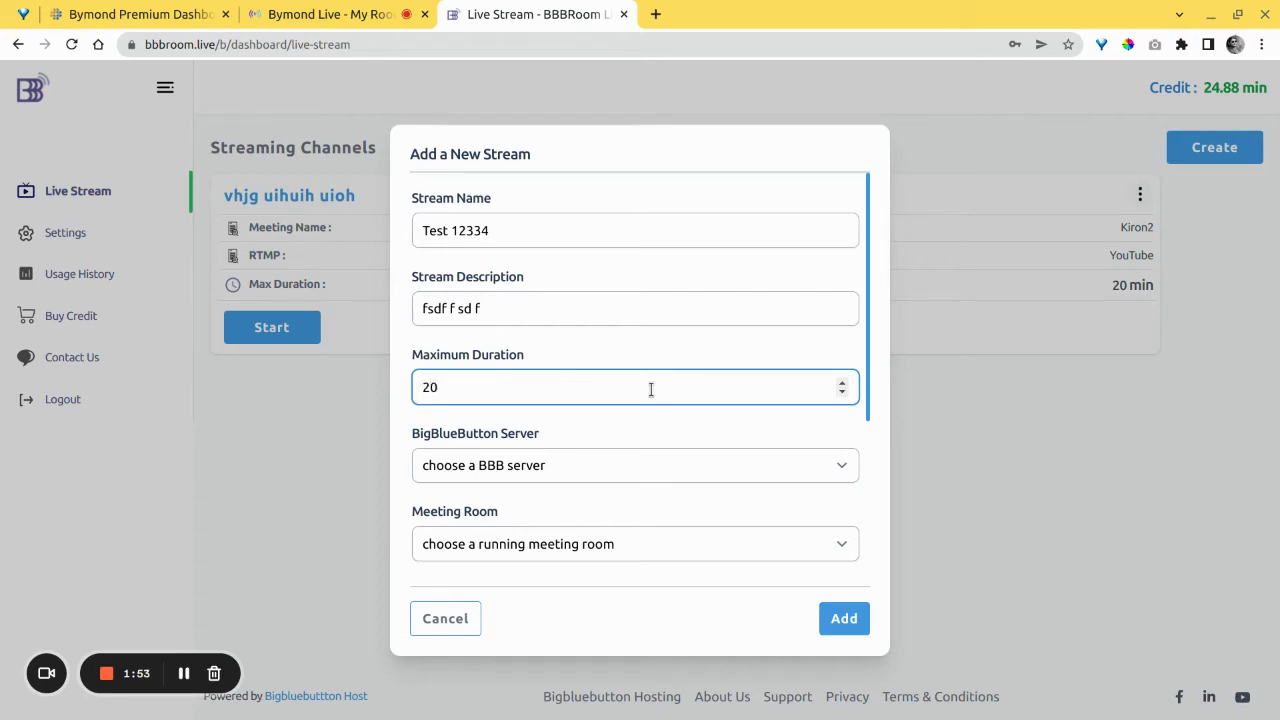
pyautogui.click(659, 462)
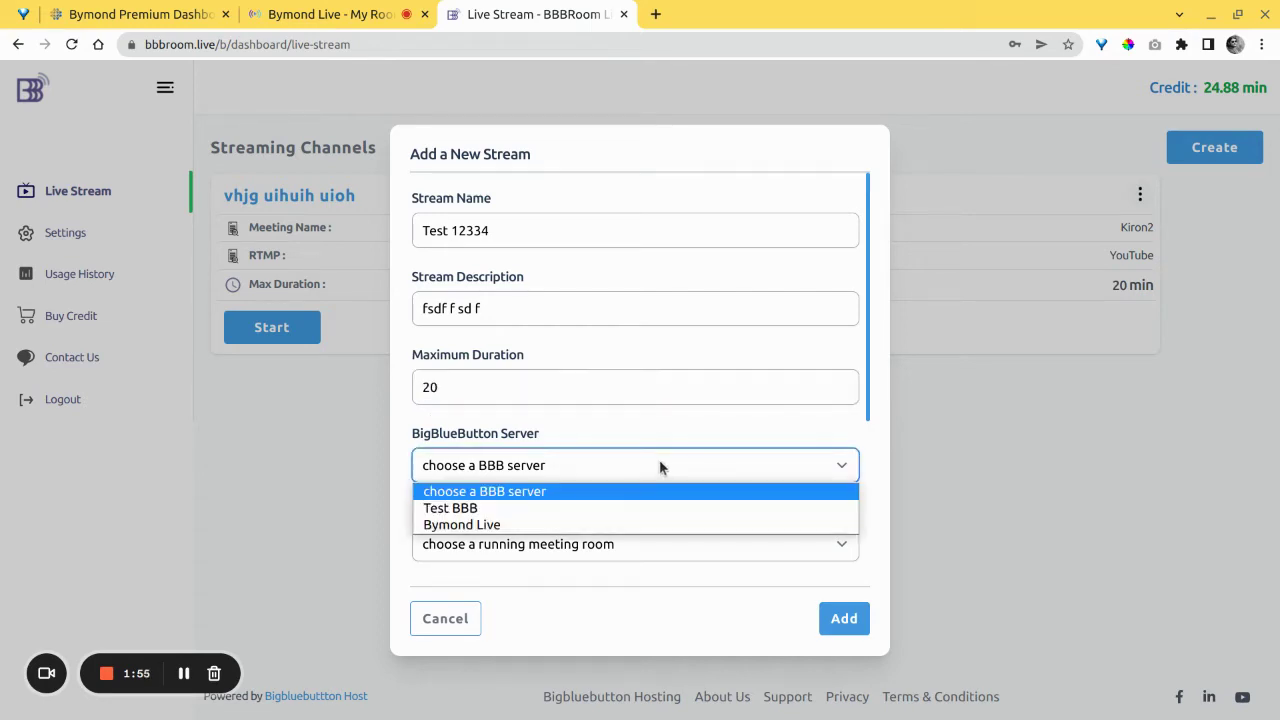
# Choose Bymond Live as the server and My Room as the meeting room.
pyautogui.click(601, 525)
pyautogui.scroll(-3, 603, 450)
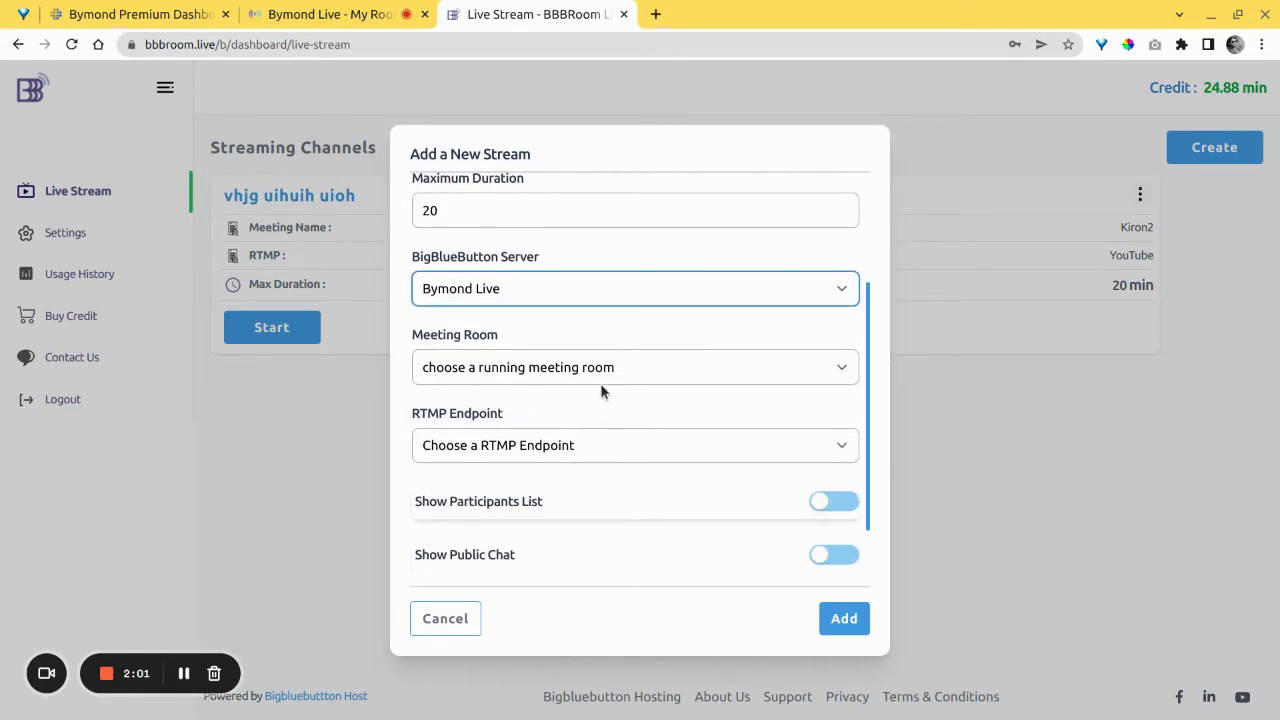
pyautogui.scroll(-1, 601, 386)
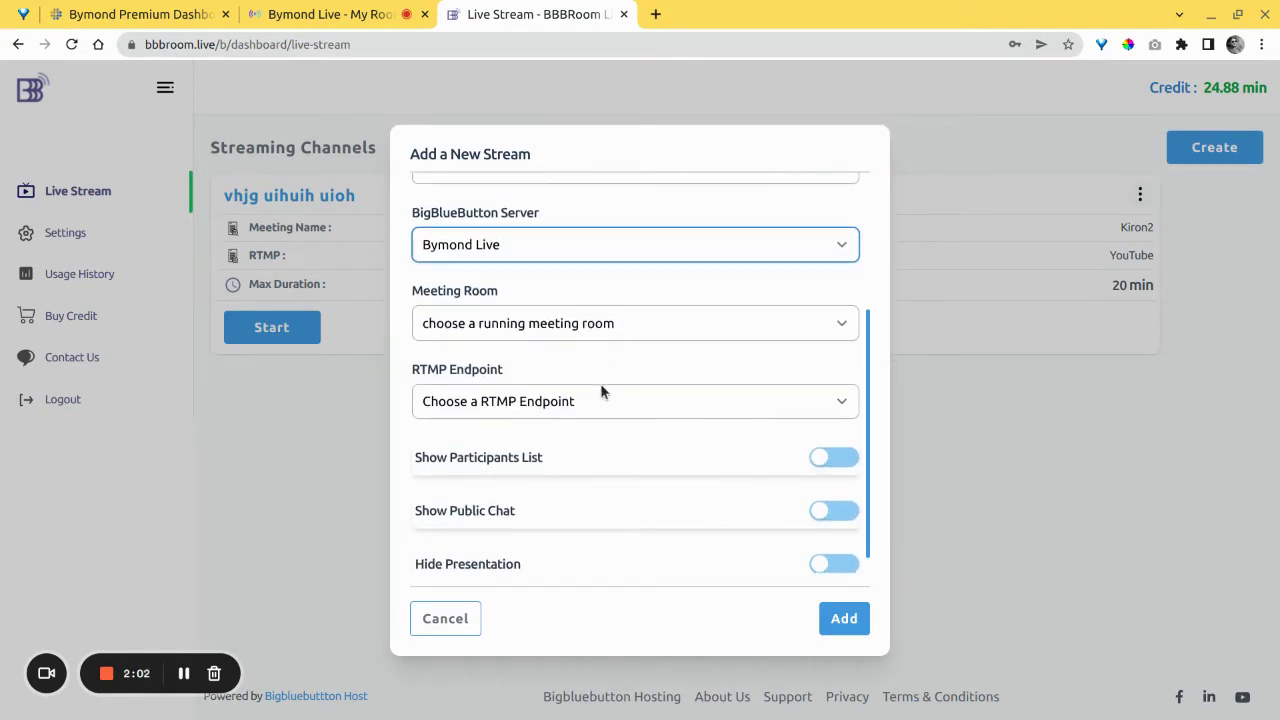
pyautogui.click(637, 321)
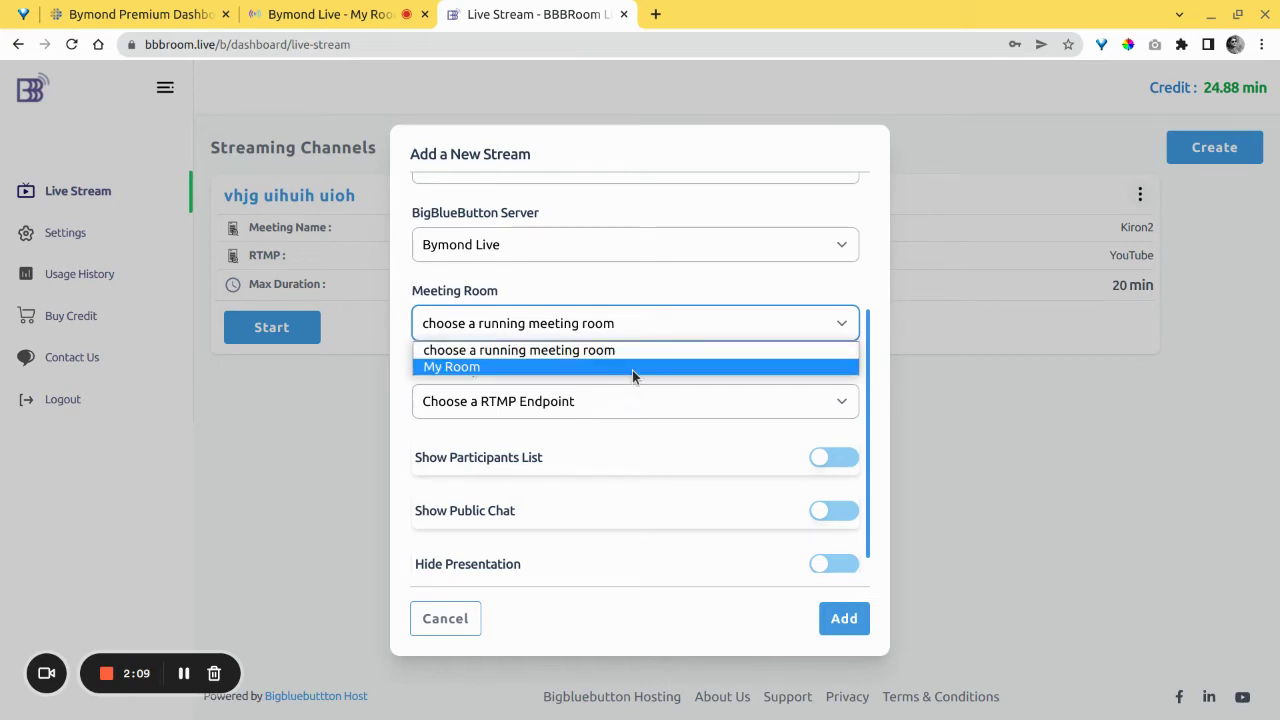
pyautogui.click(632, 367)
# Set the RTMP endpoint to YouTube and add the Test 12334 stream.
pyautogui.scroll(-1, 632, 380)
pyautogui.click(632, 378)
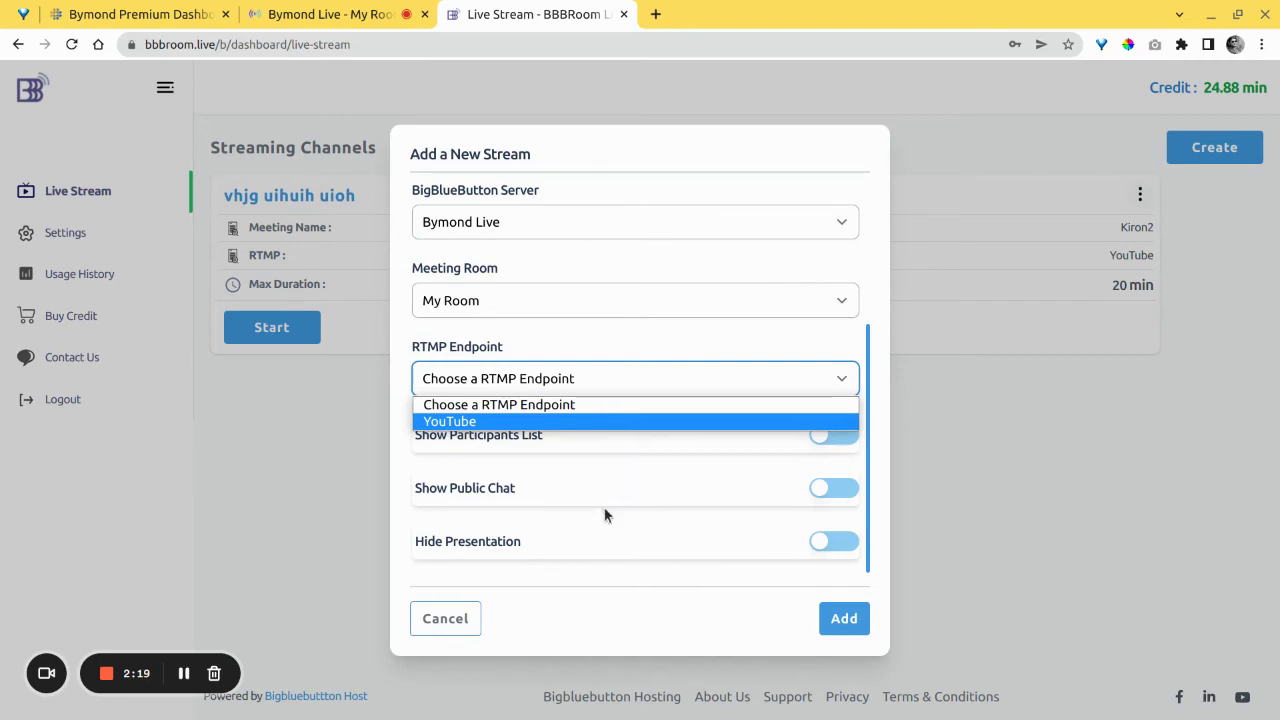
pyautogui.click(590, 423)
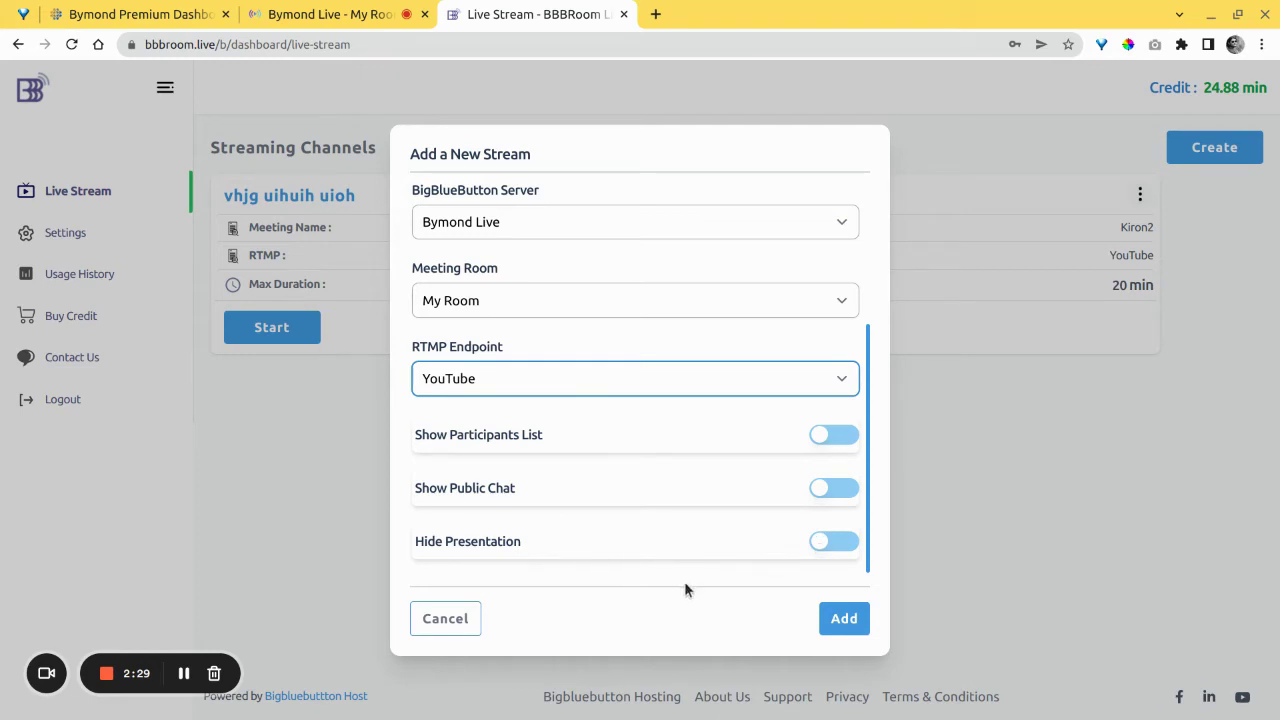
pyautogui.scroll(1, 741, 483)
pyautogui.scroll(-1, 741, 483)
pyautogui.scroll(1, 763, 519)
pyautogui.scroll(2, 763, 523)
pyautogui.scroll(-3, 763, 523)
pyautogui.click(840, 620)
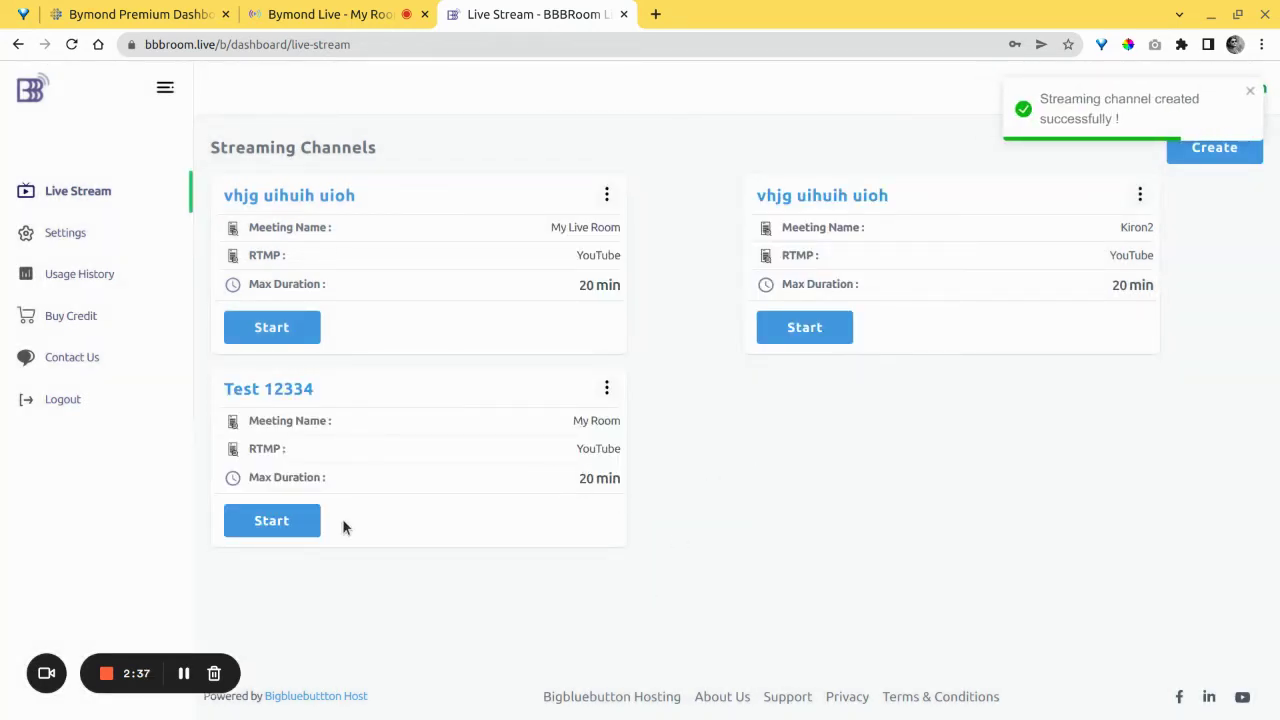
# Start streaming Test 12334 and return to the Bymond Live My Room meeting.
pyautogui.click(279, 522)
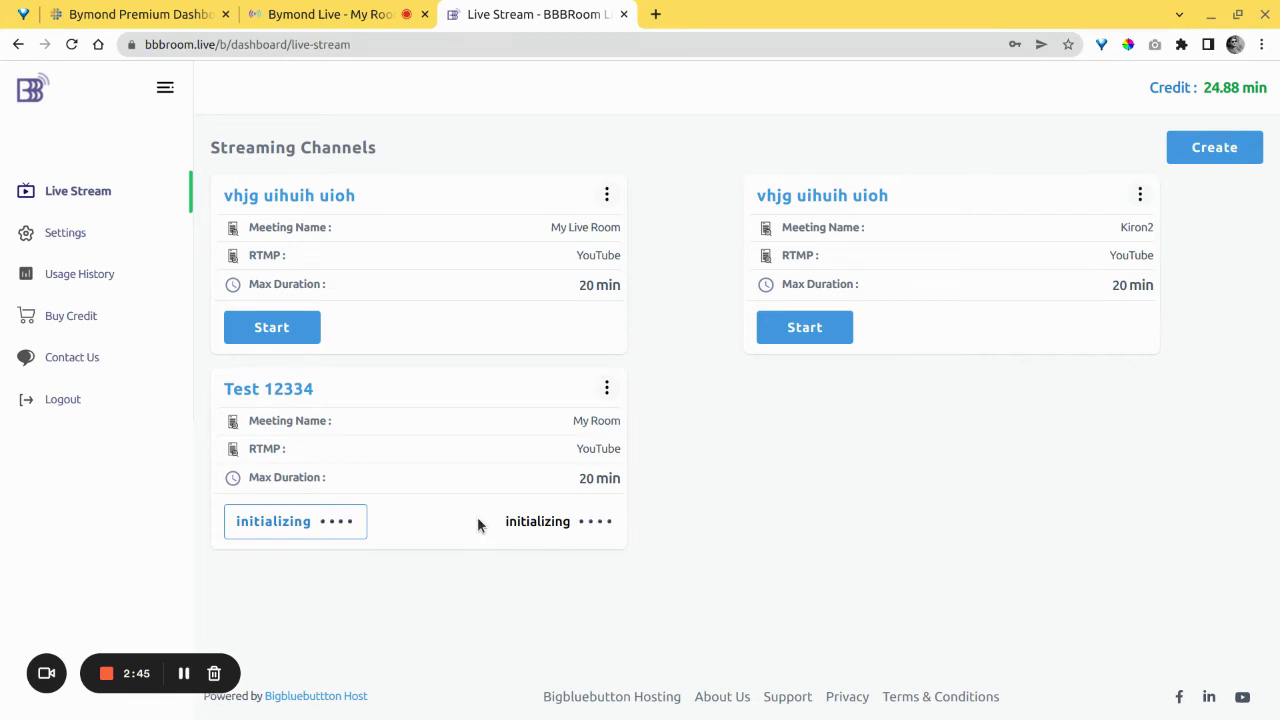
pyautogui.click(335, 14)
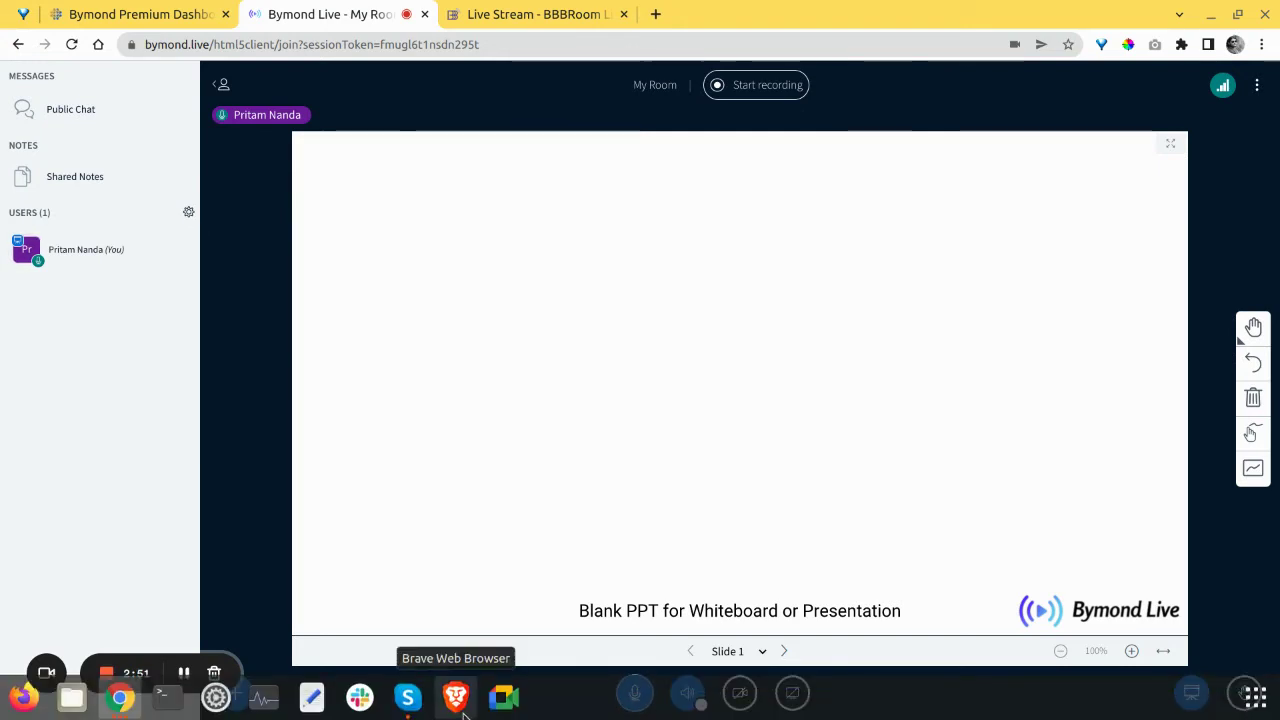
# Open a new default Brave window from the taskbar icon over the meeting.
pyautogui.rightClick(457, 700)
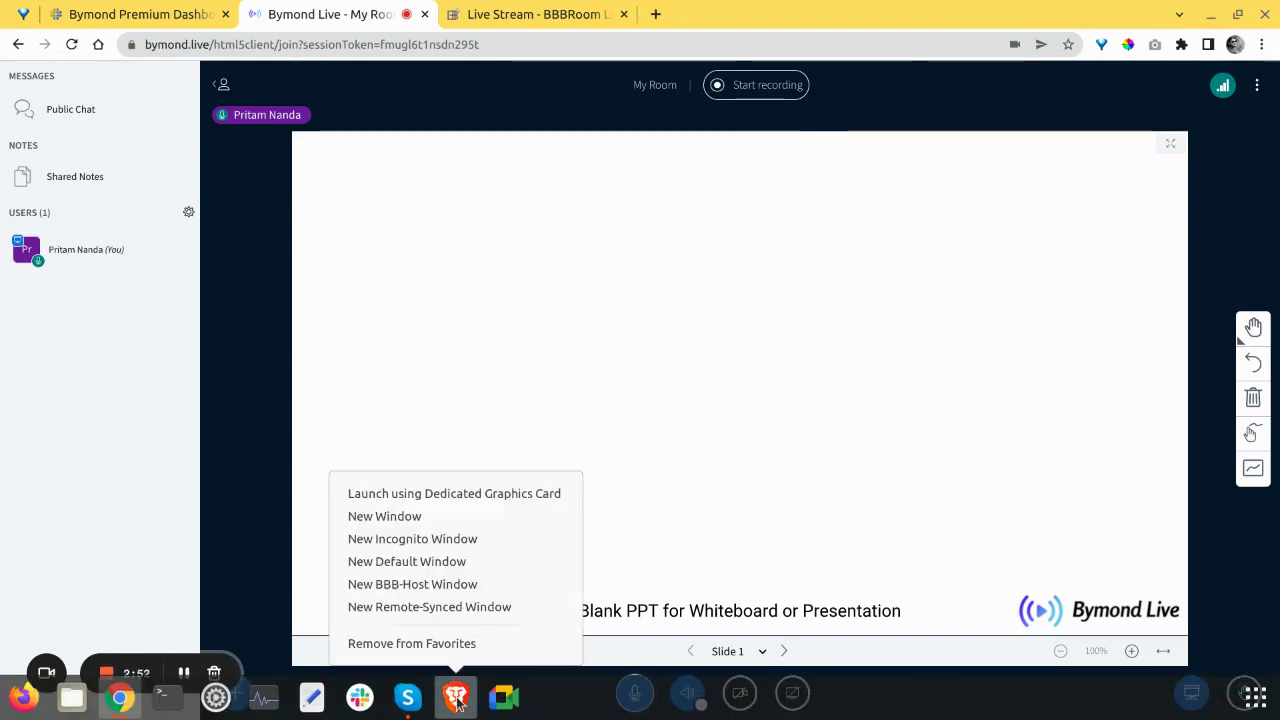
pyautogui.click(437, 561)
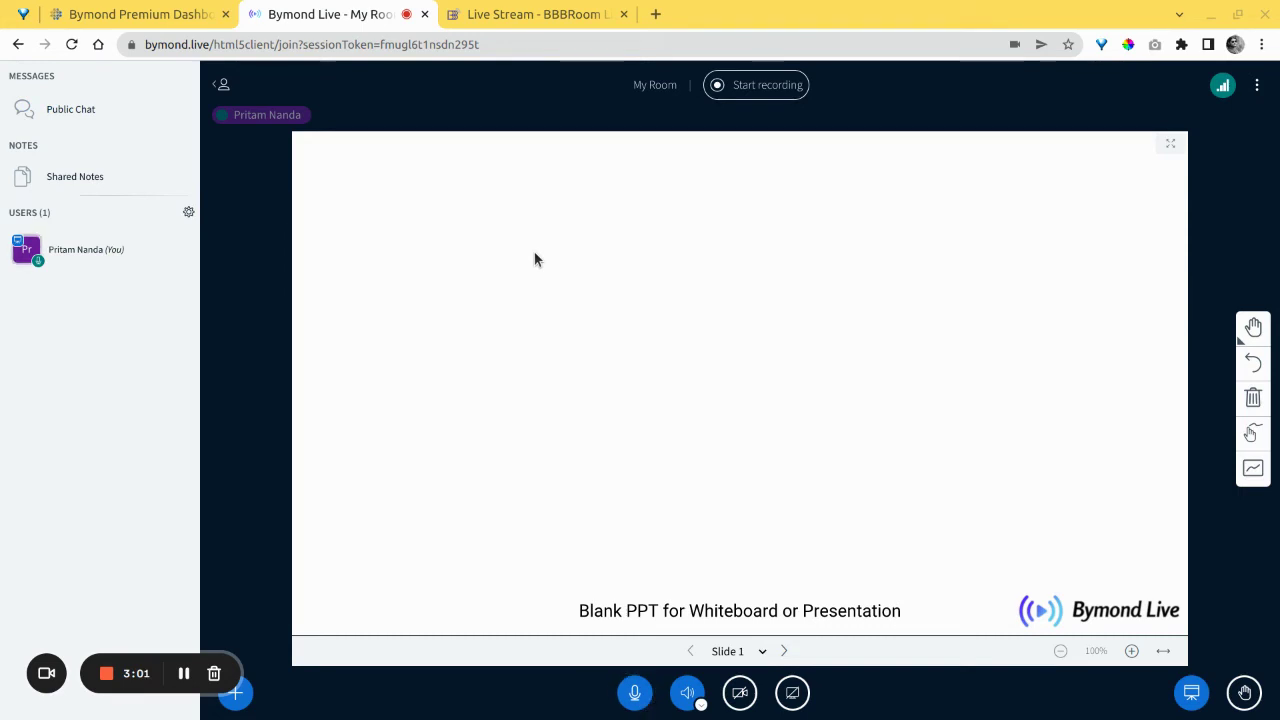
pyautogui.hotkey('alt', 'Tab')
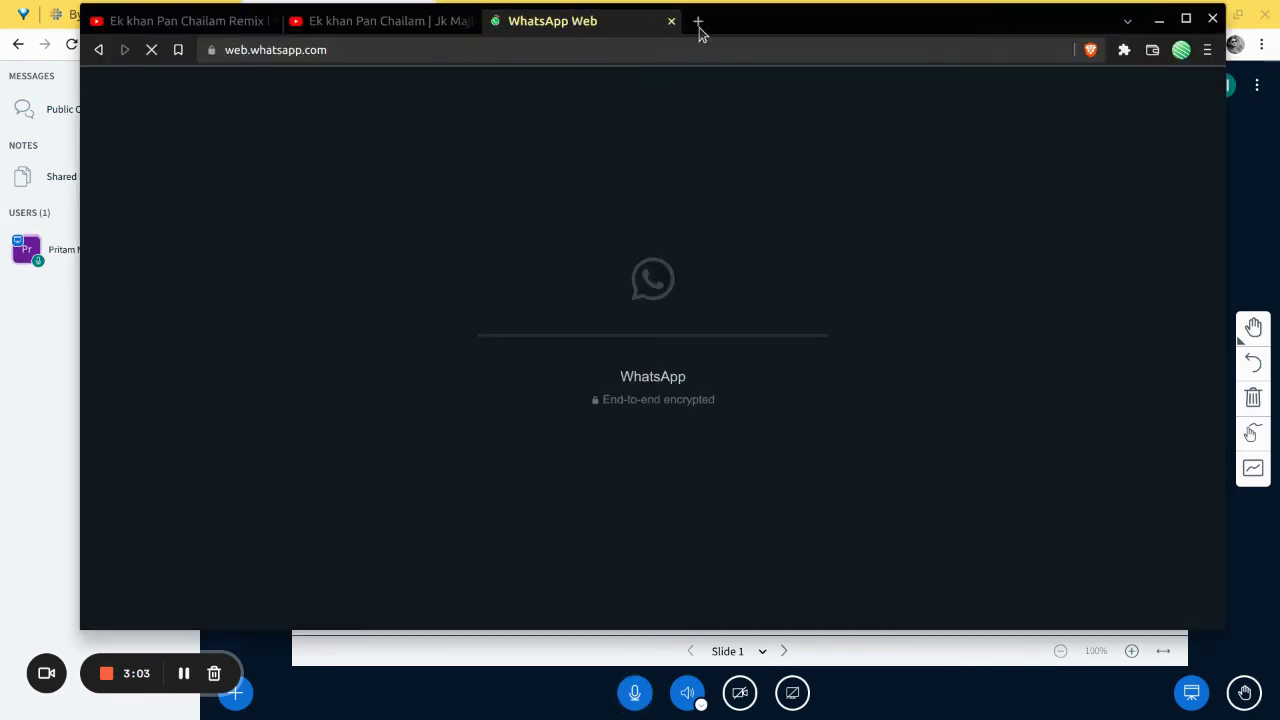
# Open YouTube in a new tab and choose Go live from the Create menu.
pyautogui.click(698, 22)
pyautogui.write('youtube.com')
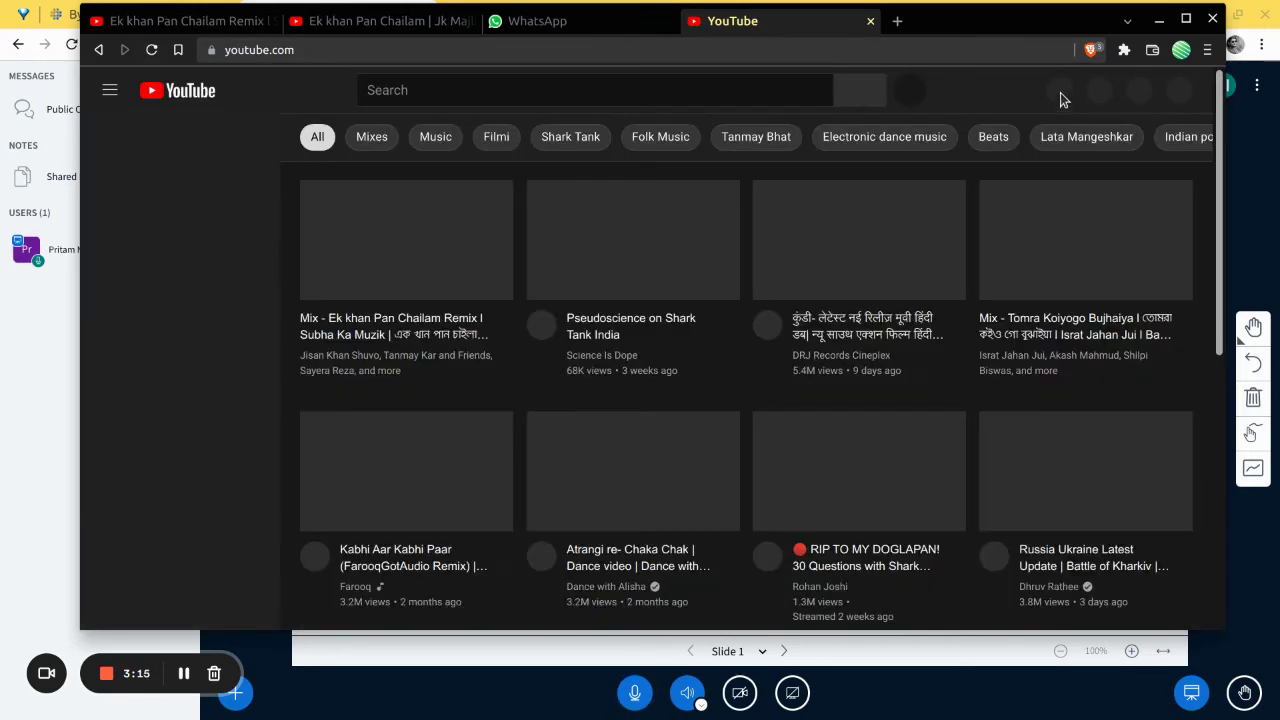
pyautogui.click(1045, 92)
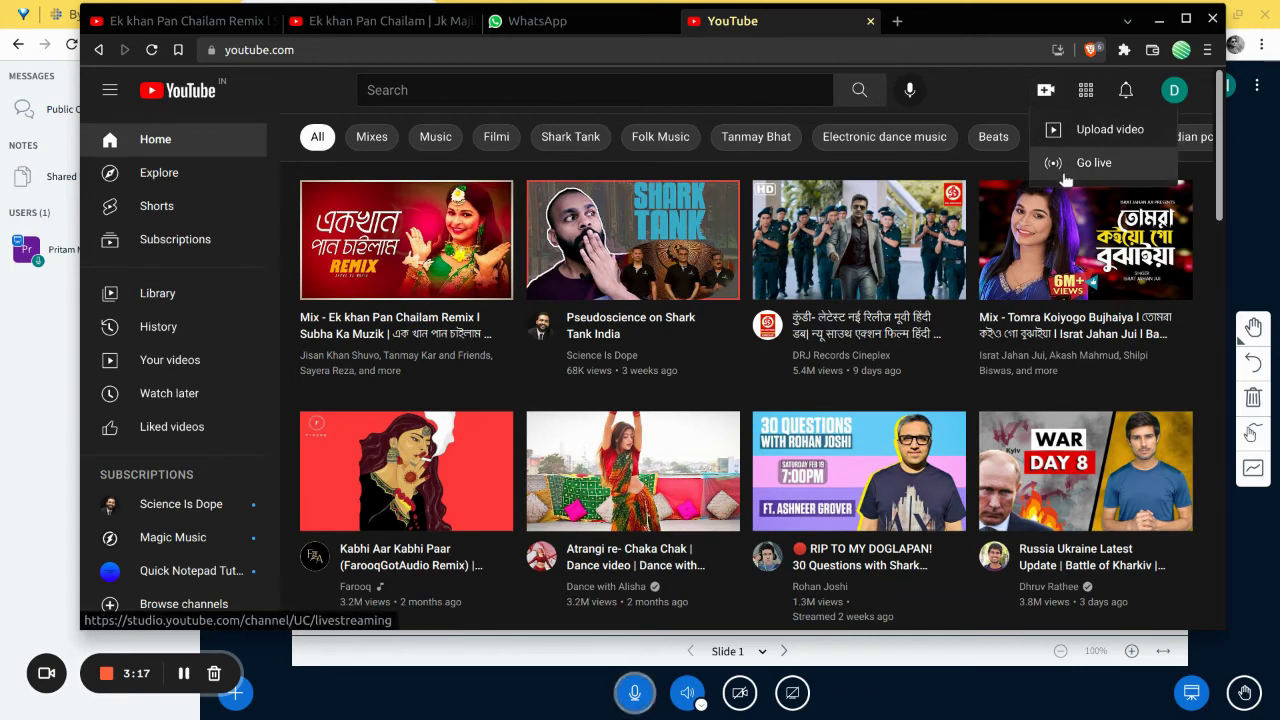
pyautogui.click(1046, 183)
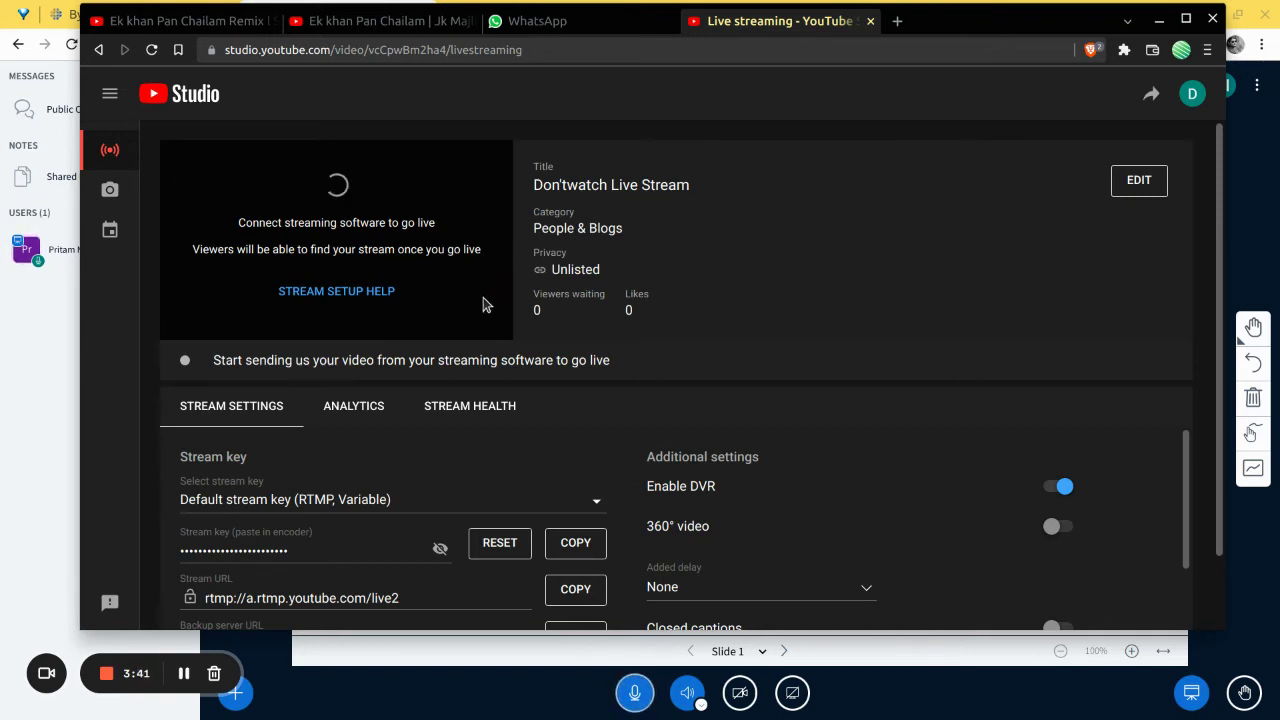
# Review Studio's stream key and URL settings, then move and minimize the Studio window.
pyautogui.scroll(-2, 443, 380)
pyautogui.scroll(-4, 443, 380)
pyautogui.scroll(4, 437, 374)
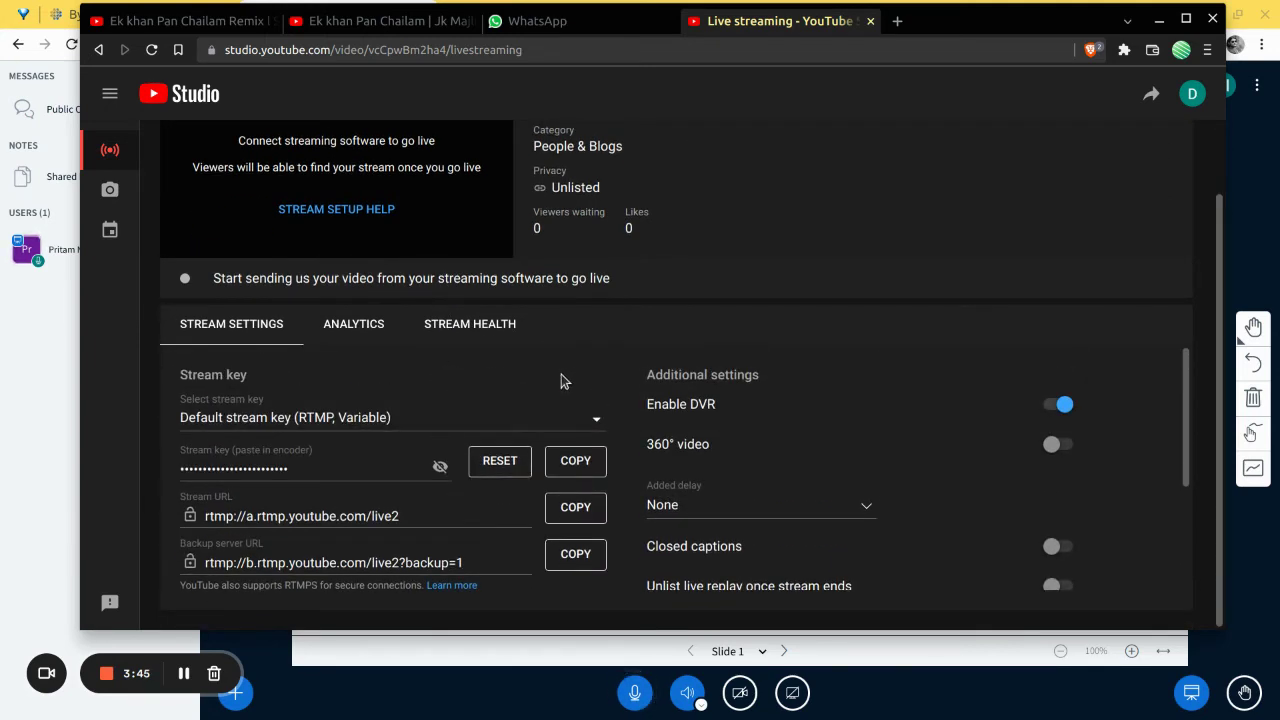
pyautogui.scroll(1, 600, 381)
pyautogui.scroll(2, 602, 380)
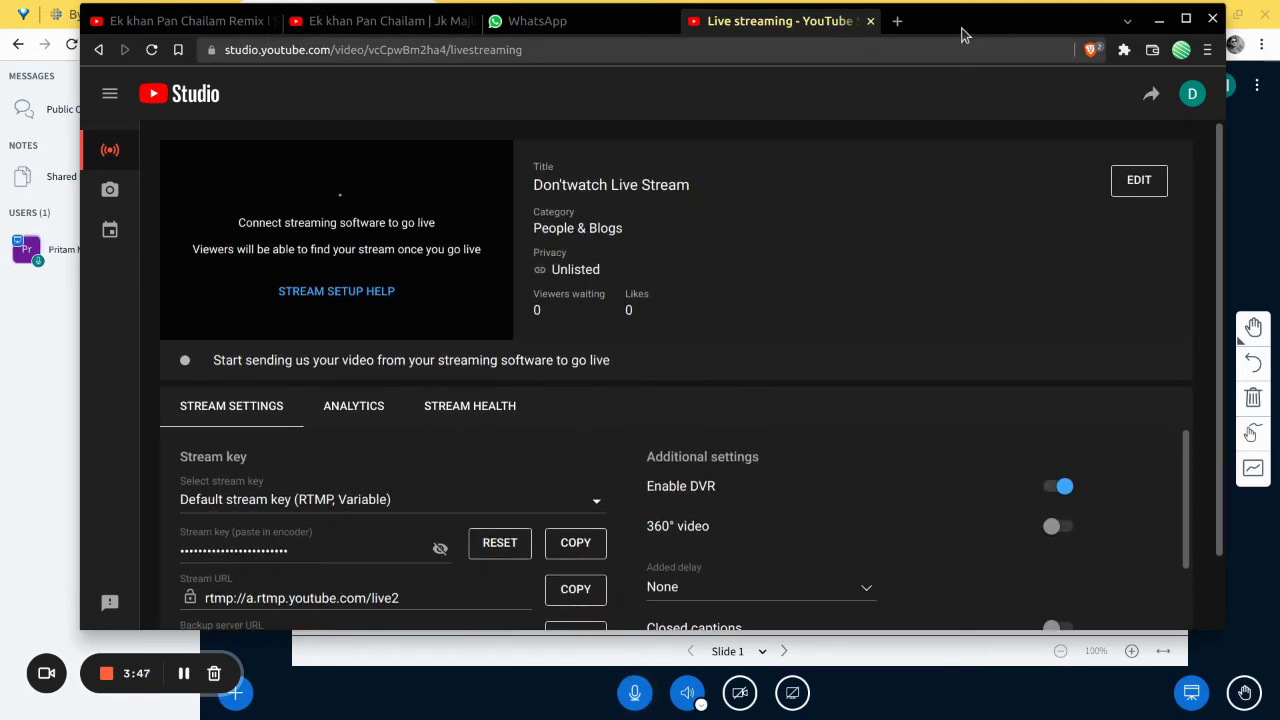
pyautogui.moveTo(962, 31); pyautogui.dragTo(1195, 67)
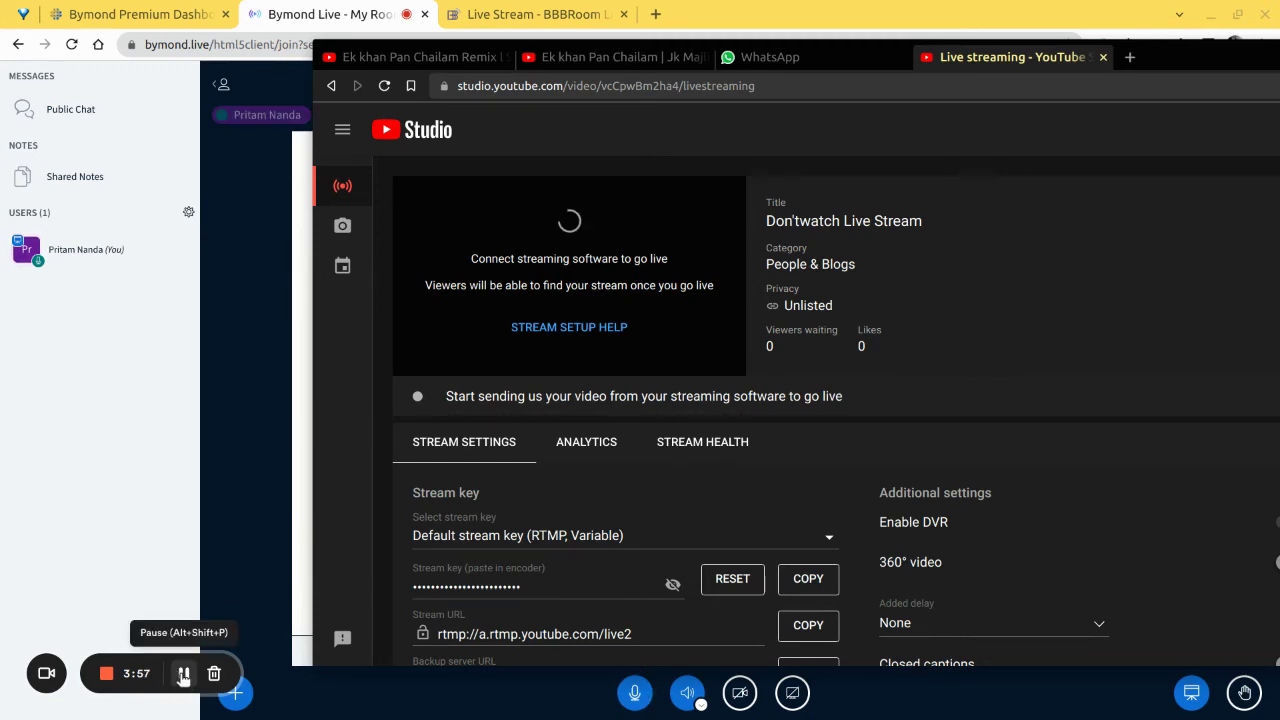
pyautogui.click(250, 600)
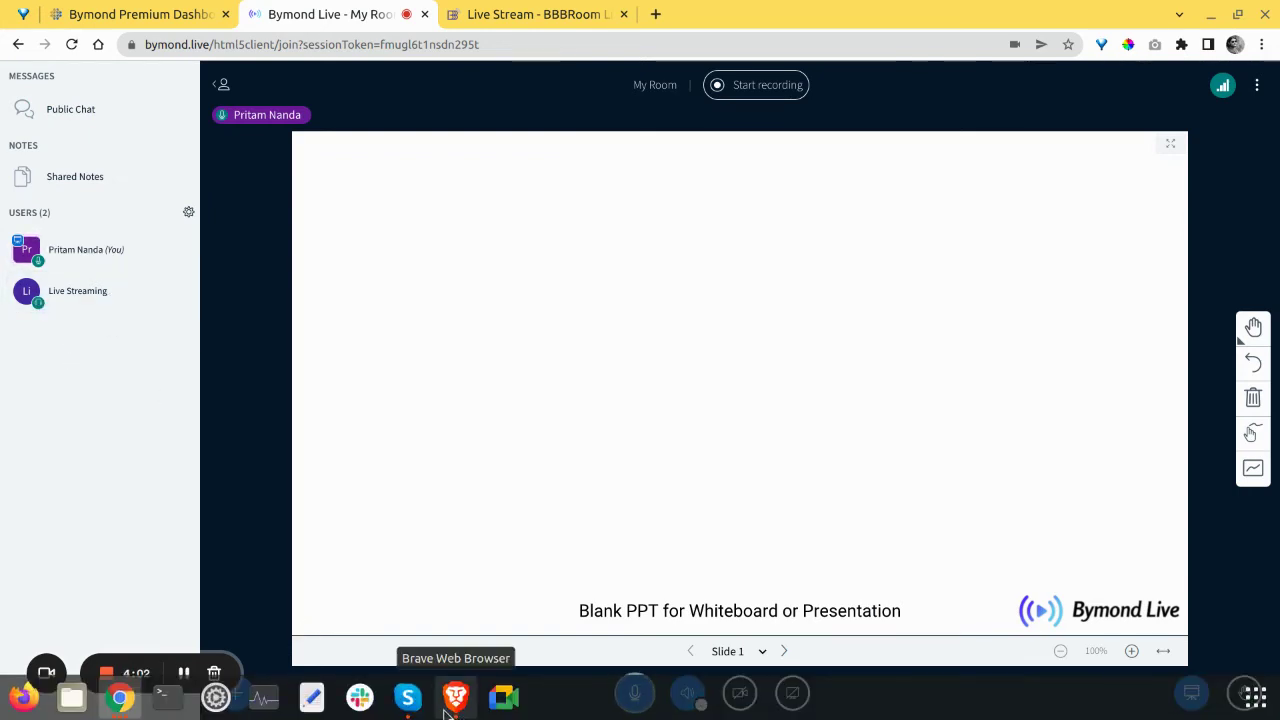
# Restore the YouTube Studio window from the taskbar and shift it slightly left.
pyautogui.click(450, 708)
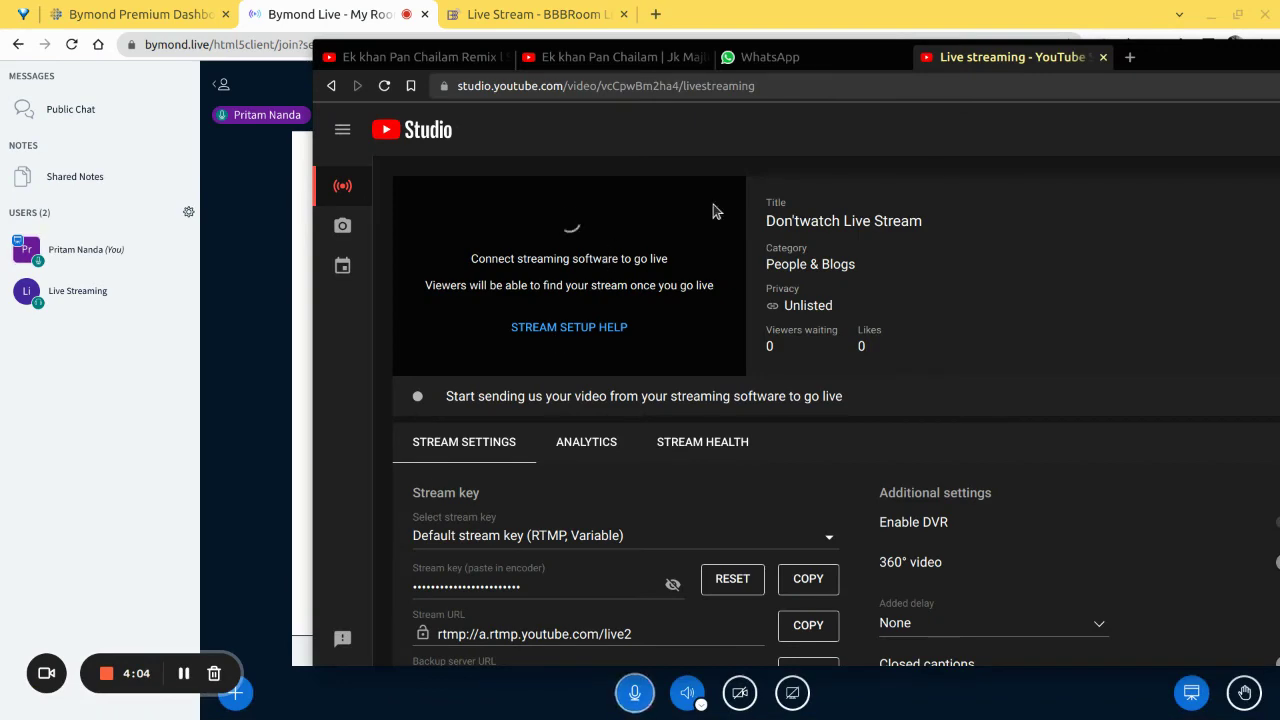
pyautogui.moveTo(1193, 65)
pyautogui.mouseDown()
pyautogui.moveTo(1072, 52)
pyautogui.moveTo(1044, 74)
pyautogui.mouseUp()
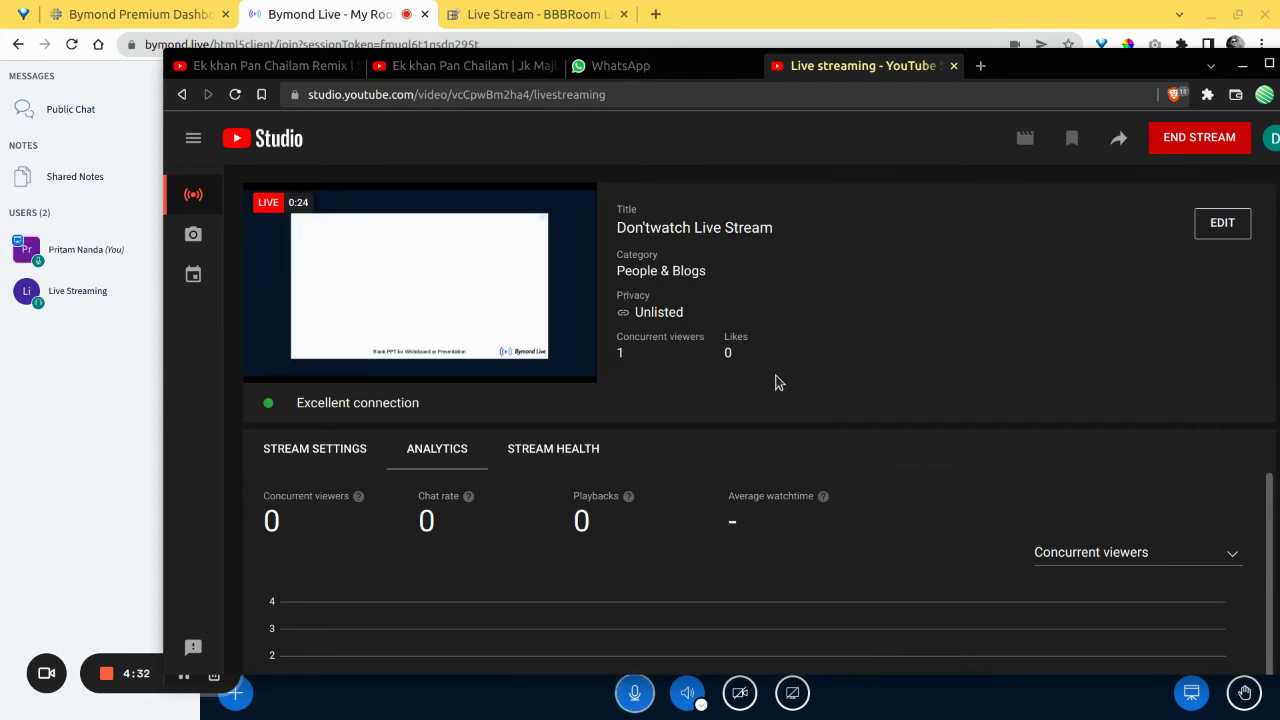
# Review the Stream Settings tab, then minimize Studio to reveal the whiteboard.
pyautogui.scroll(-1, 776, 381)
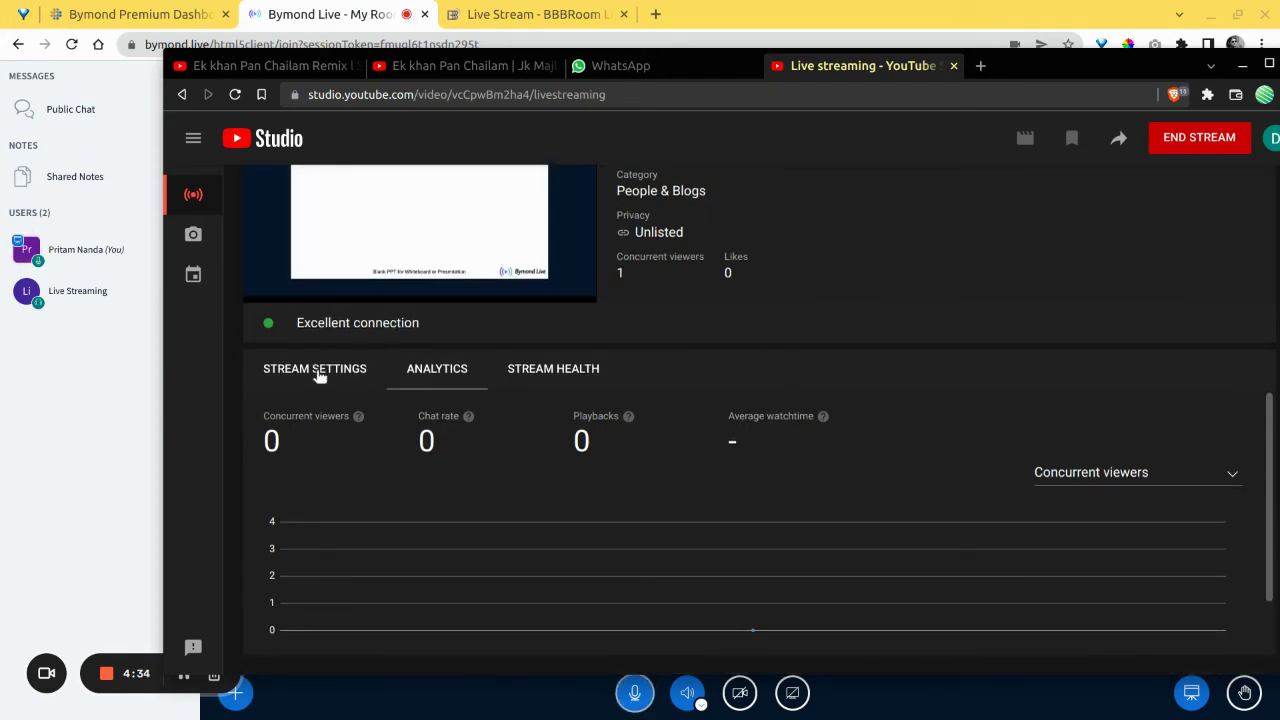
pyautogui.scroll(5, 424, 405)
pyautogui.scroll(-2, 460, 470)
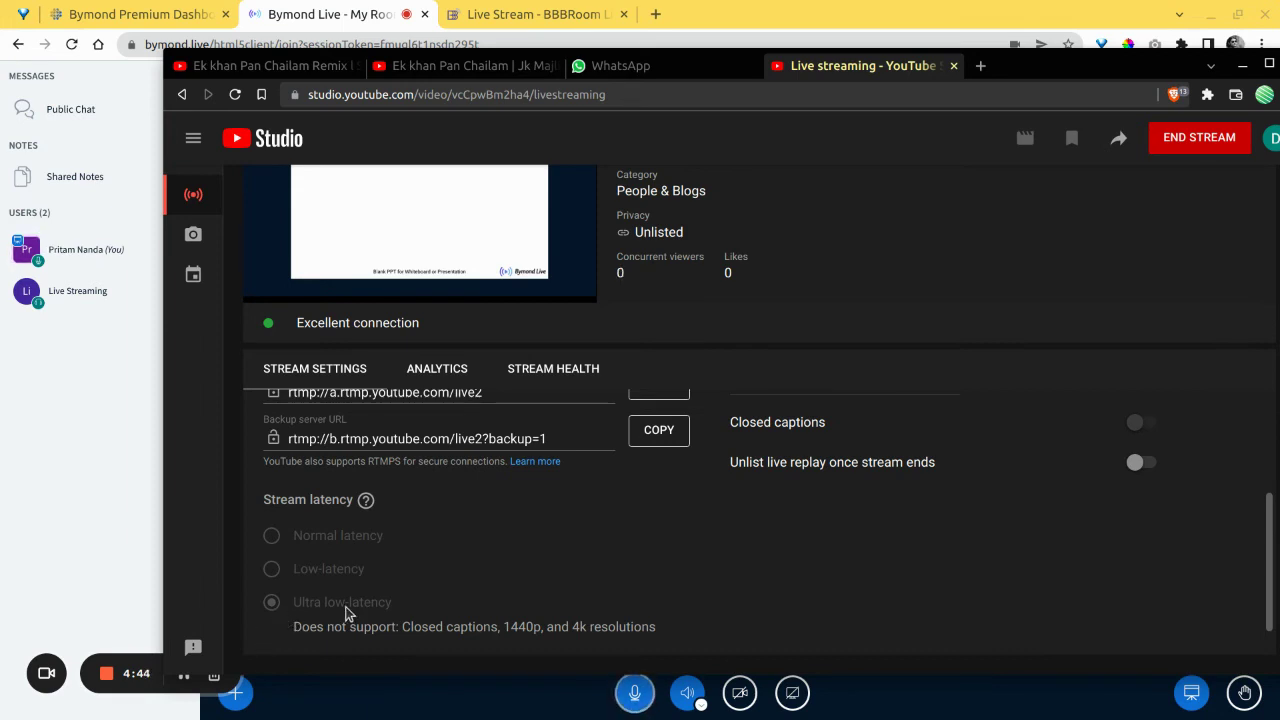
pyautogui.scroll(3, 473, 582)
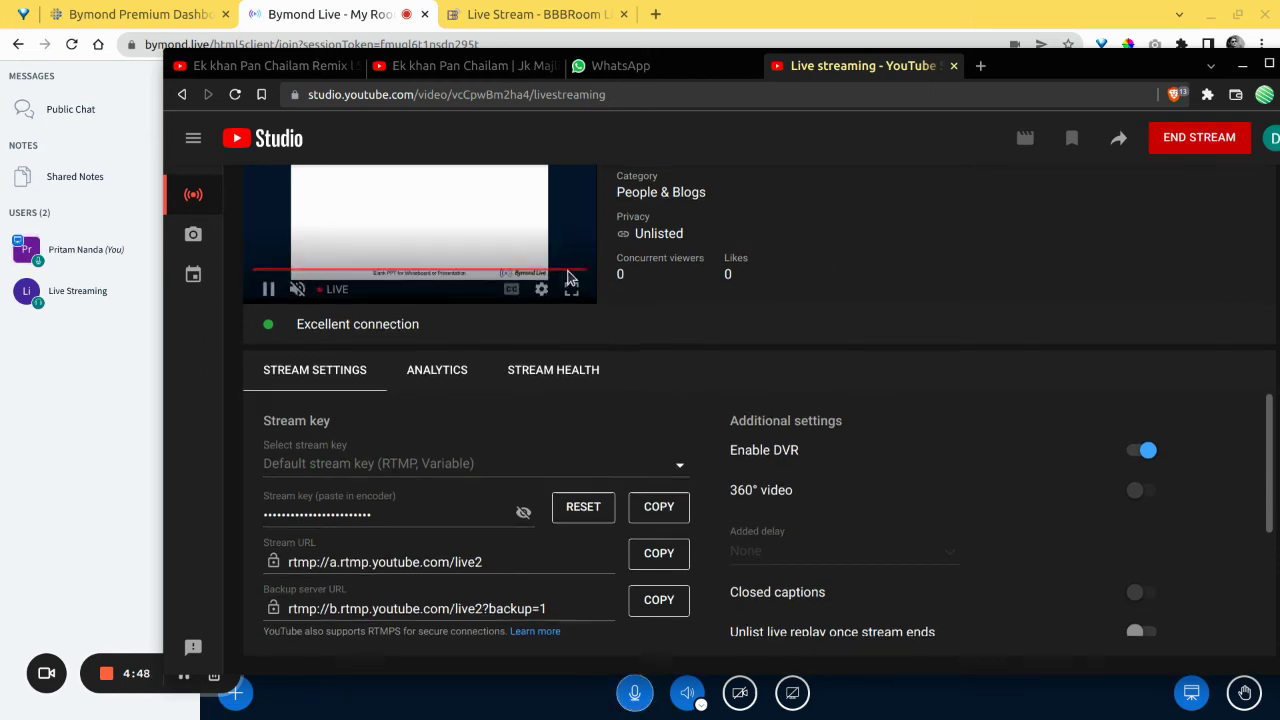
pyautogui.scroll(2, 860, 280)
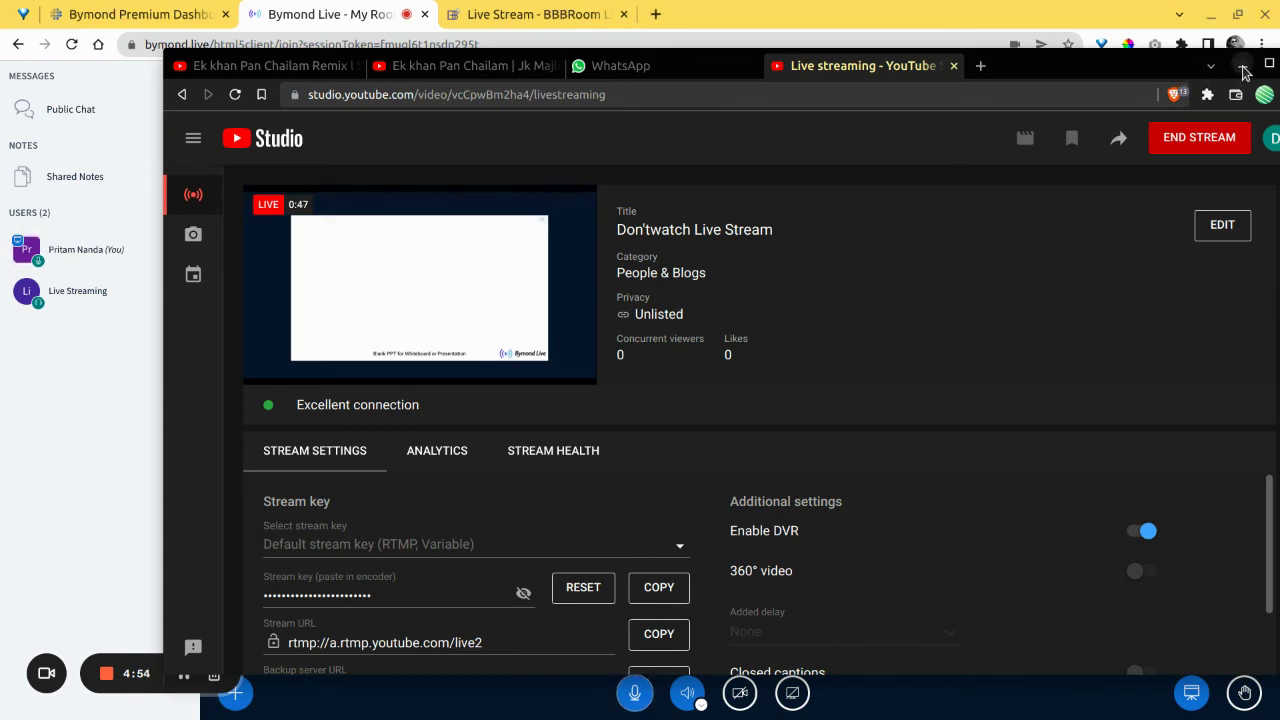
pyautogui.click(1244, 73)
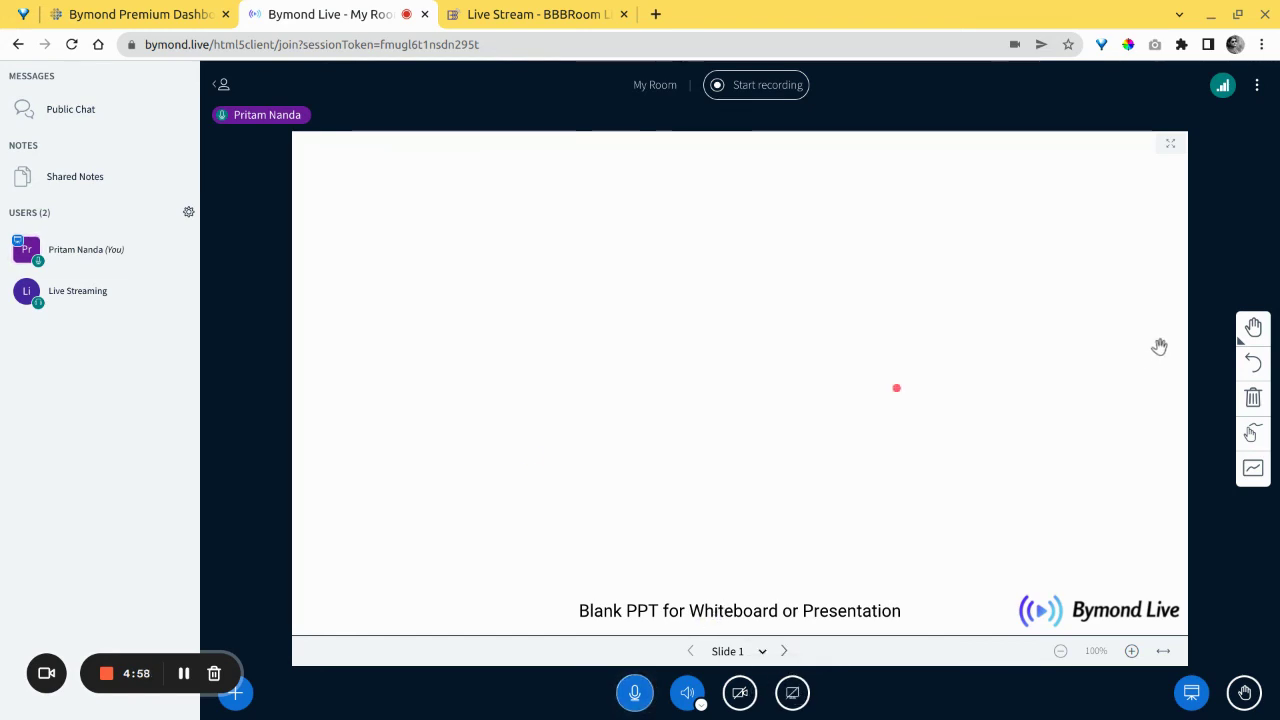
# Draw red pencil squiggles on the whiteboard, hiding the user list partway through.
pyautogui.click(1251, 329)
pyautogui.click(1183, 331)
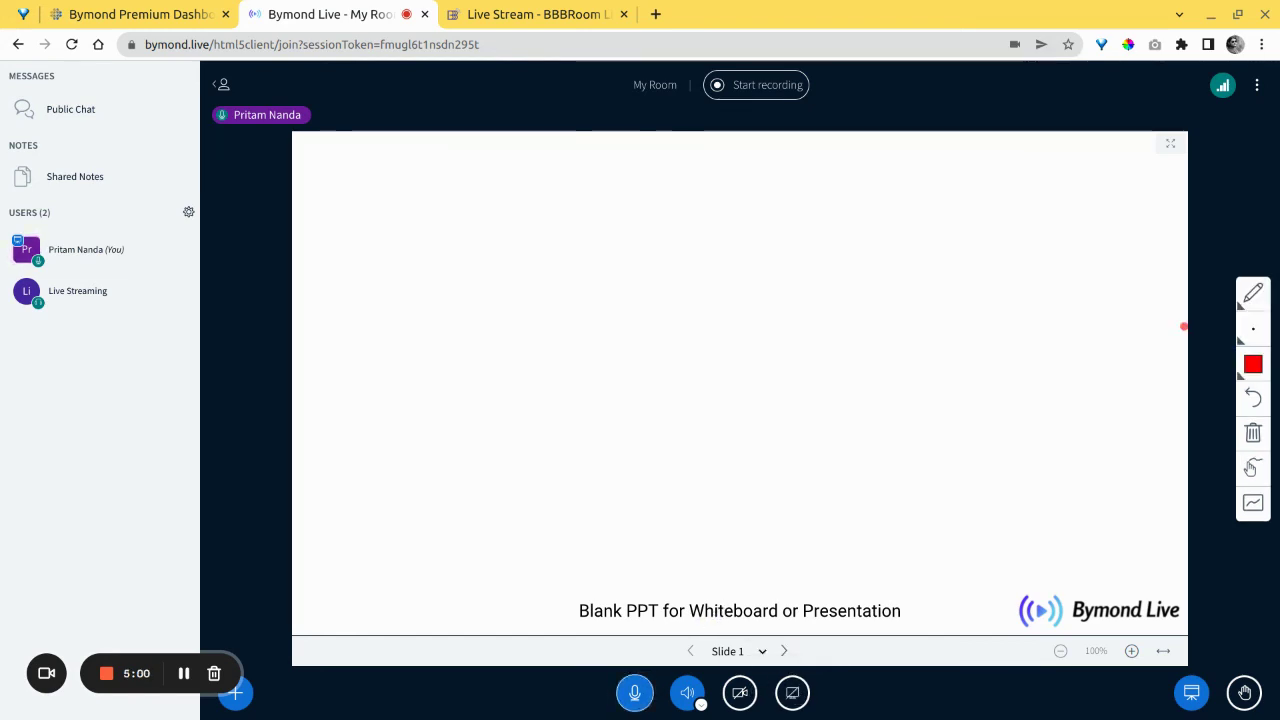
pyautogui.moveTo(470, 414); pyautogui.dragTo(1035, 420)
pyautogui.moveTo(557, 405)
pyautogui.mouseDown()
pyautogui.moveTo(917, 385)
pyautogui.moveTo(484, 365)
pyautogui.mouseUp()
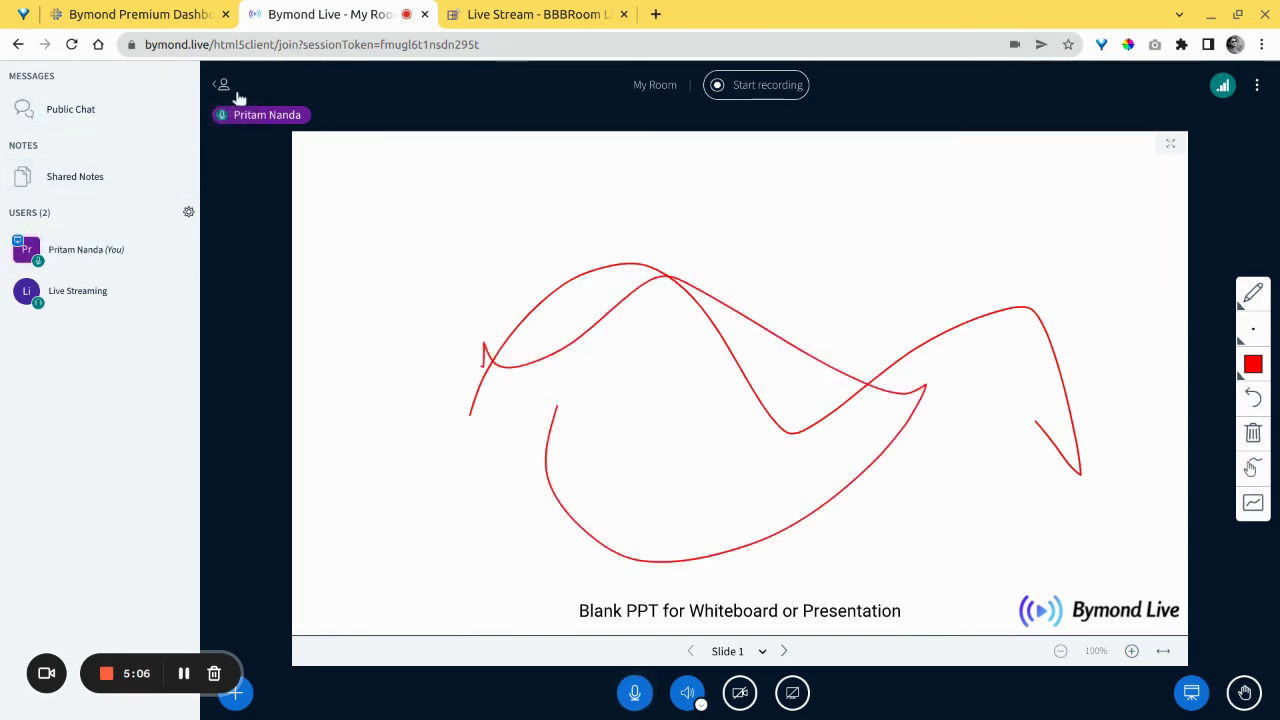
pyautogui.click(222, 84)
pyautogui.moveTo(305, 233); pyautogui.dragTo(616, 635)
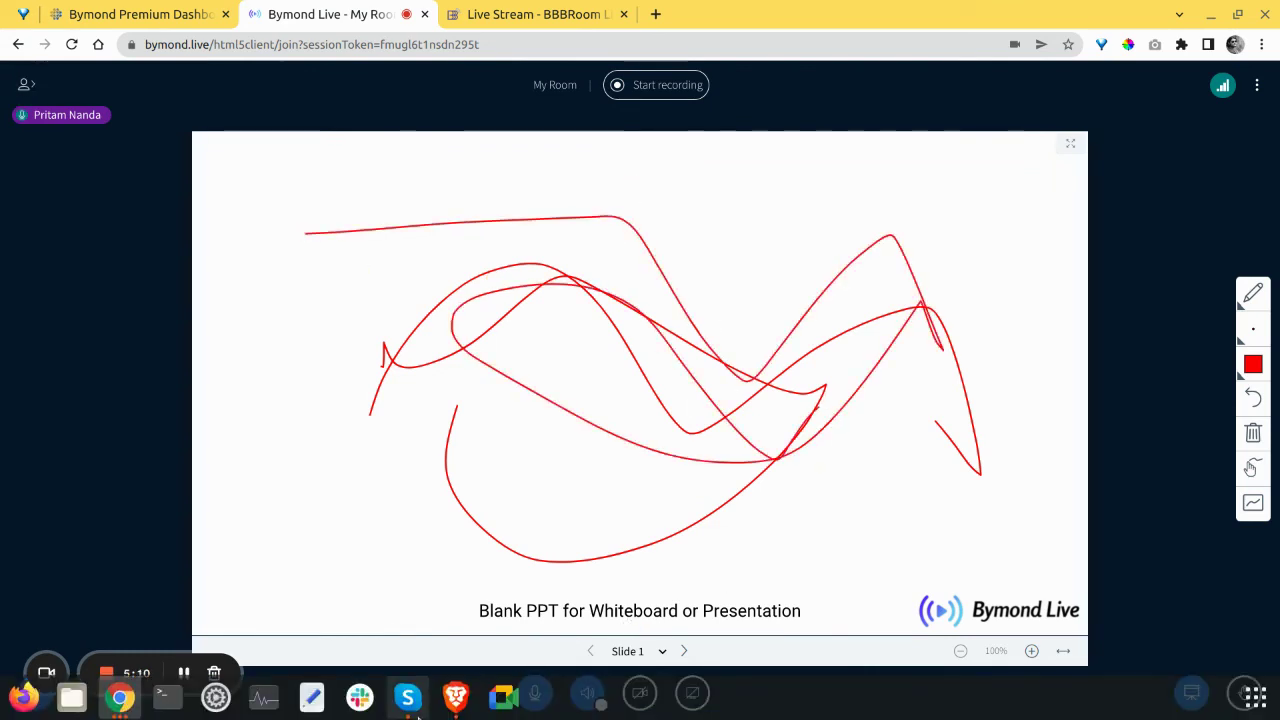
# Copy the livestream's video link from YouTube Studio's Share dialog.
pyautogui.click(455, 697)
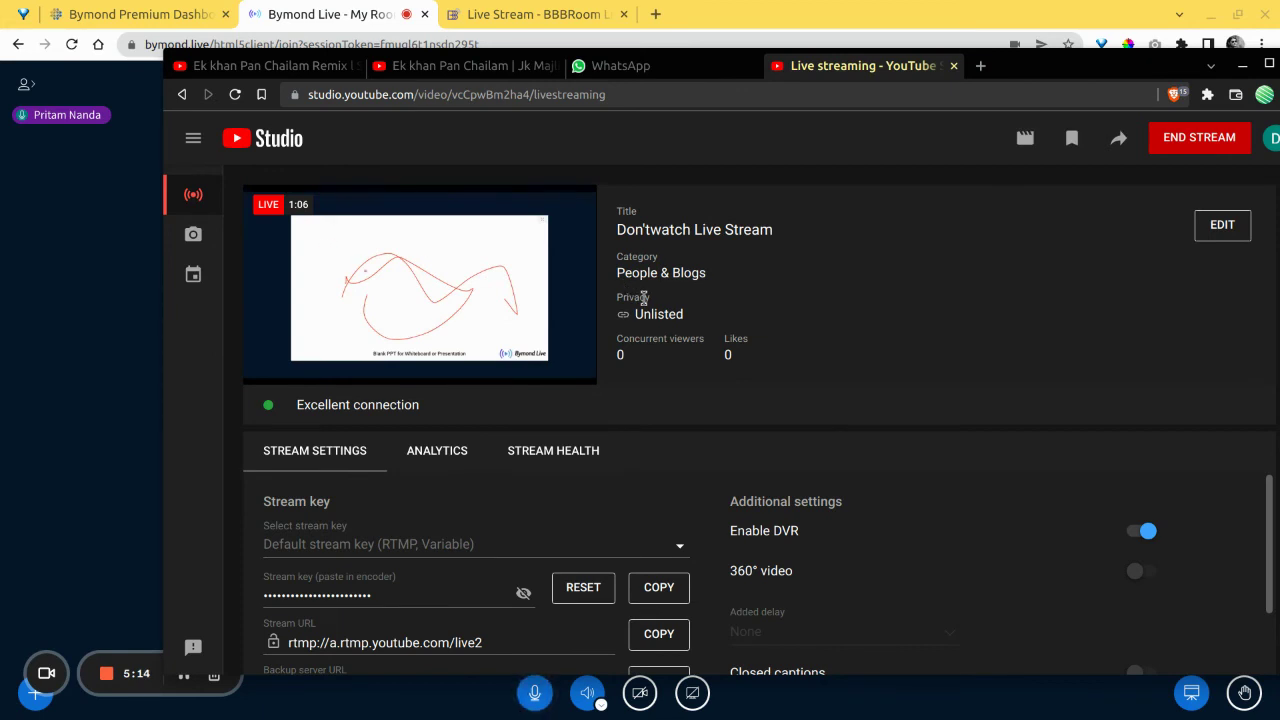
pyautogui.click(1119, 138)
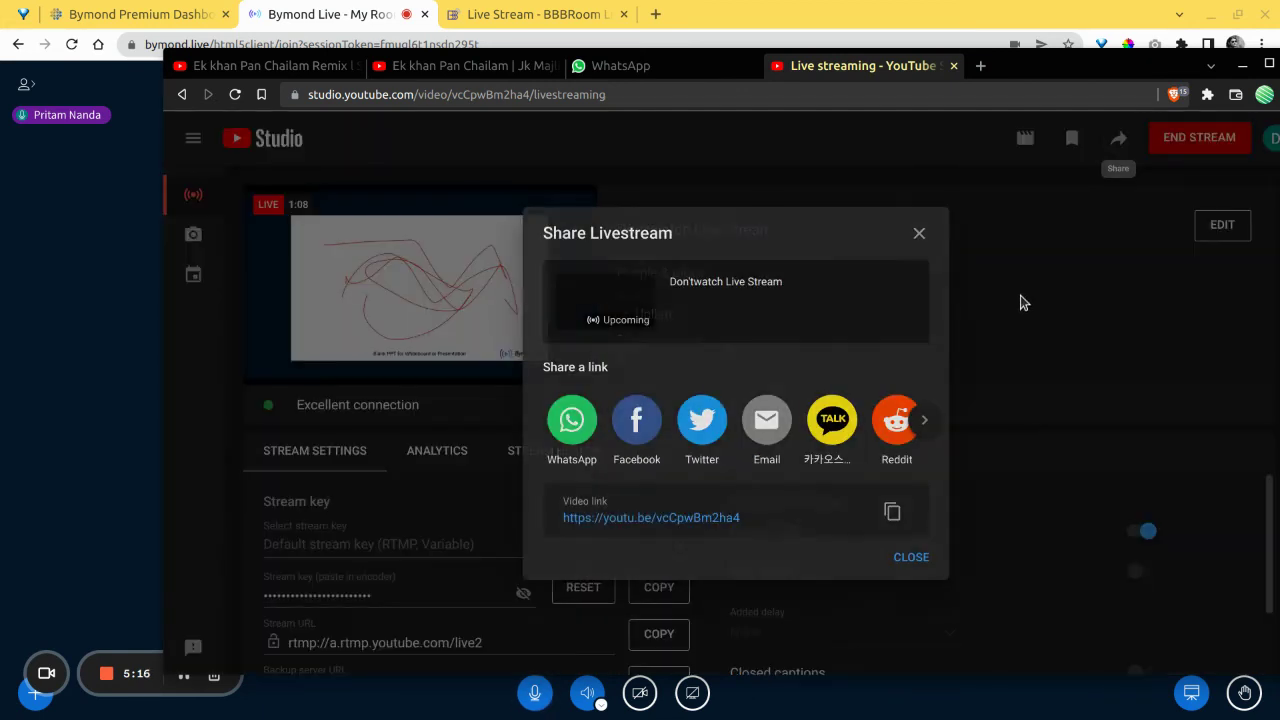
pyautogui.click(888, 516)
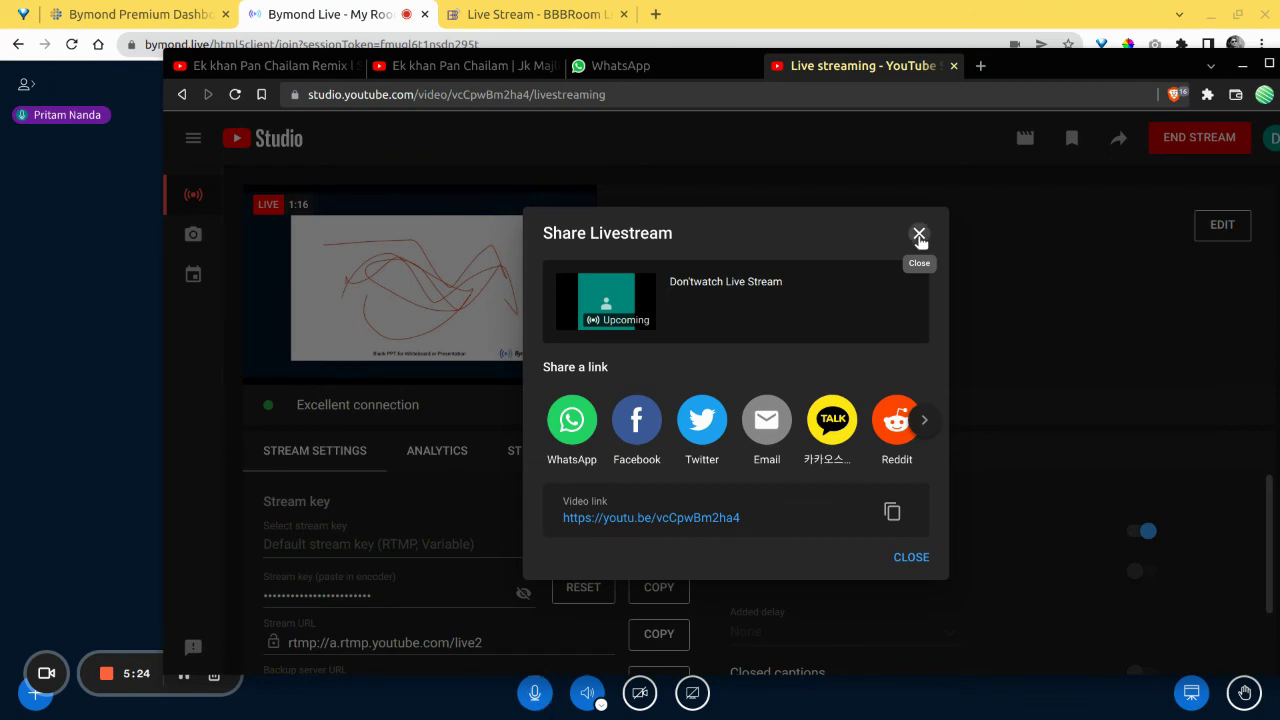
pyautogui.click(919, 236)
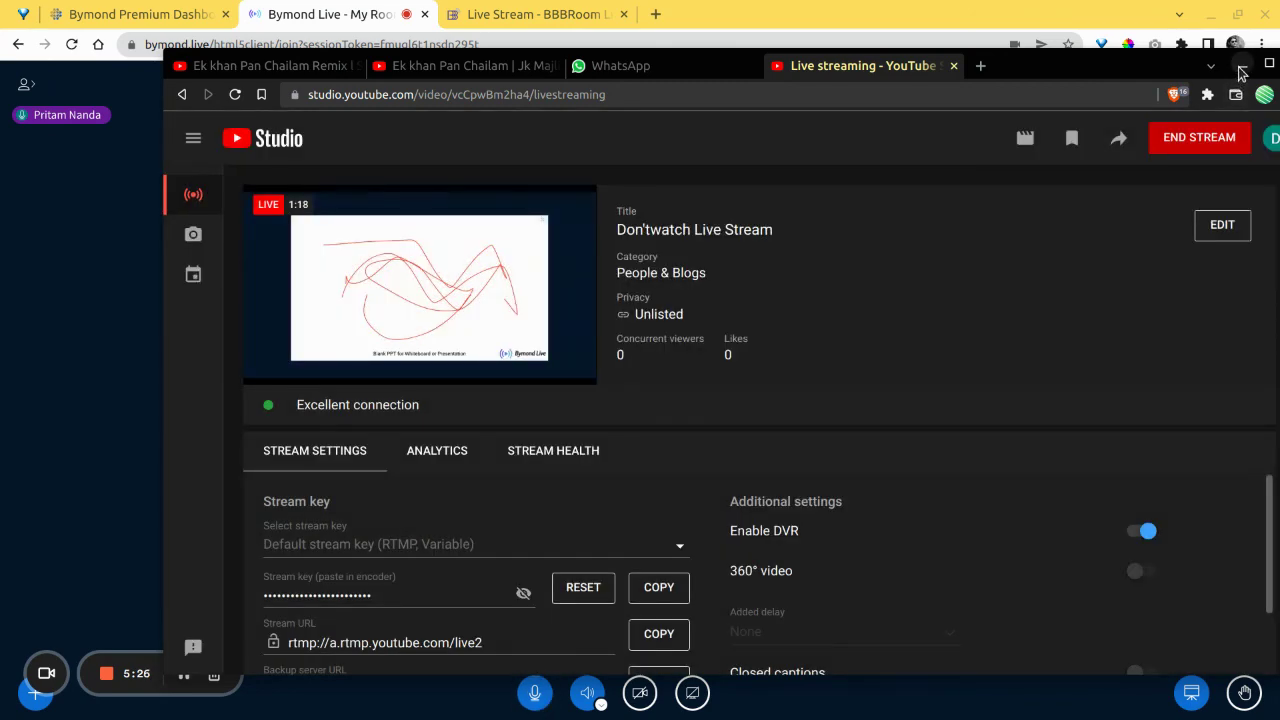
# Minimize Studio, show the user list again, and return to the BBBRoom dashboard.
pyautogui.click(1240, 72)
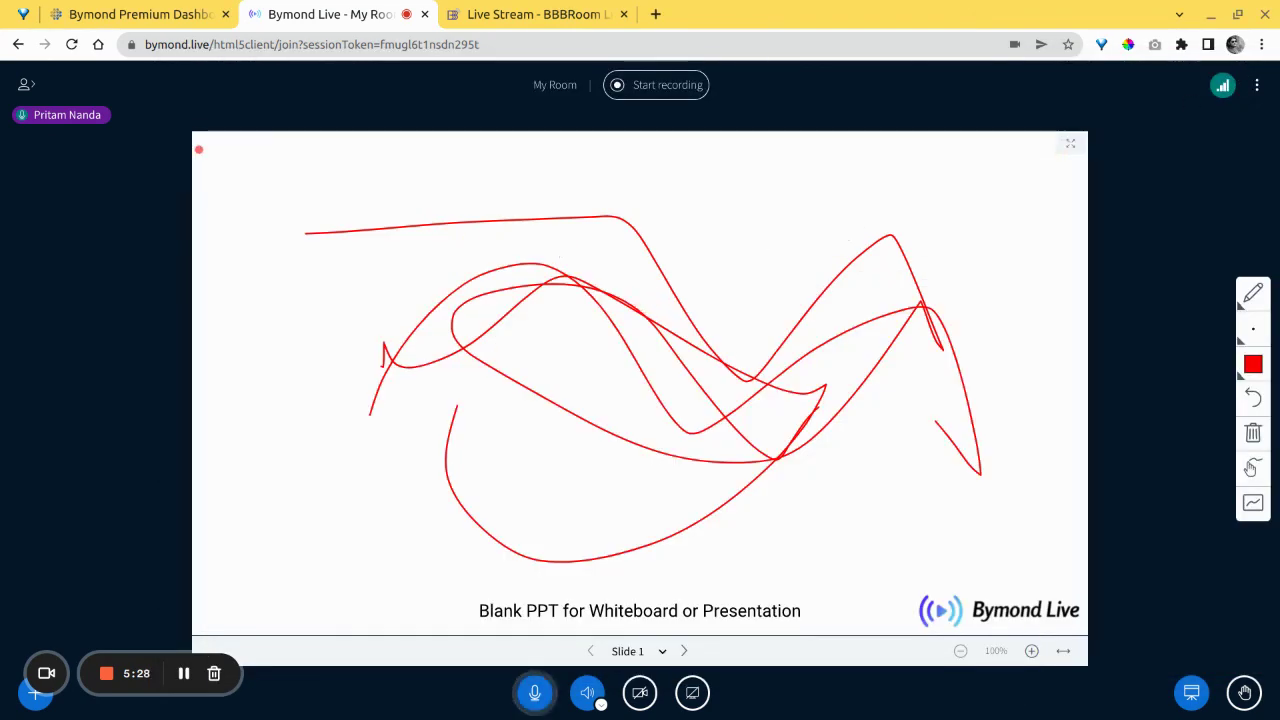
pyautogui.click(26, 84)
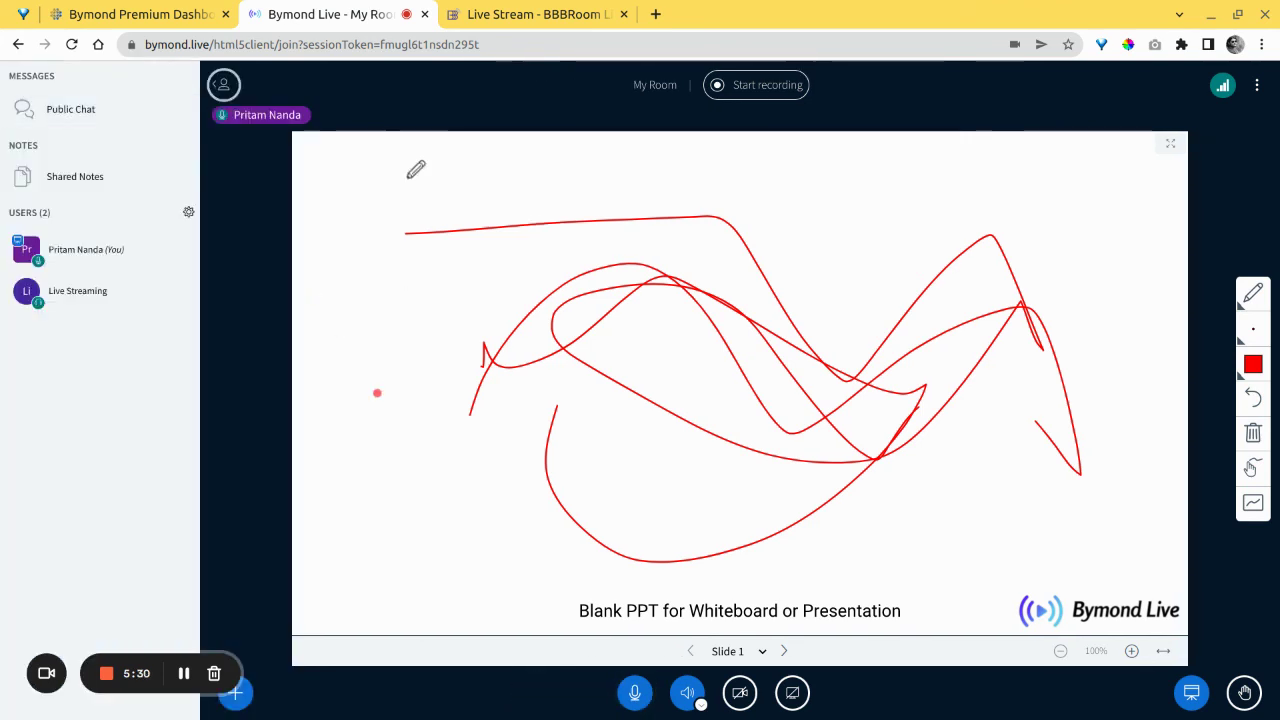
pyautogui.click(490, 14)
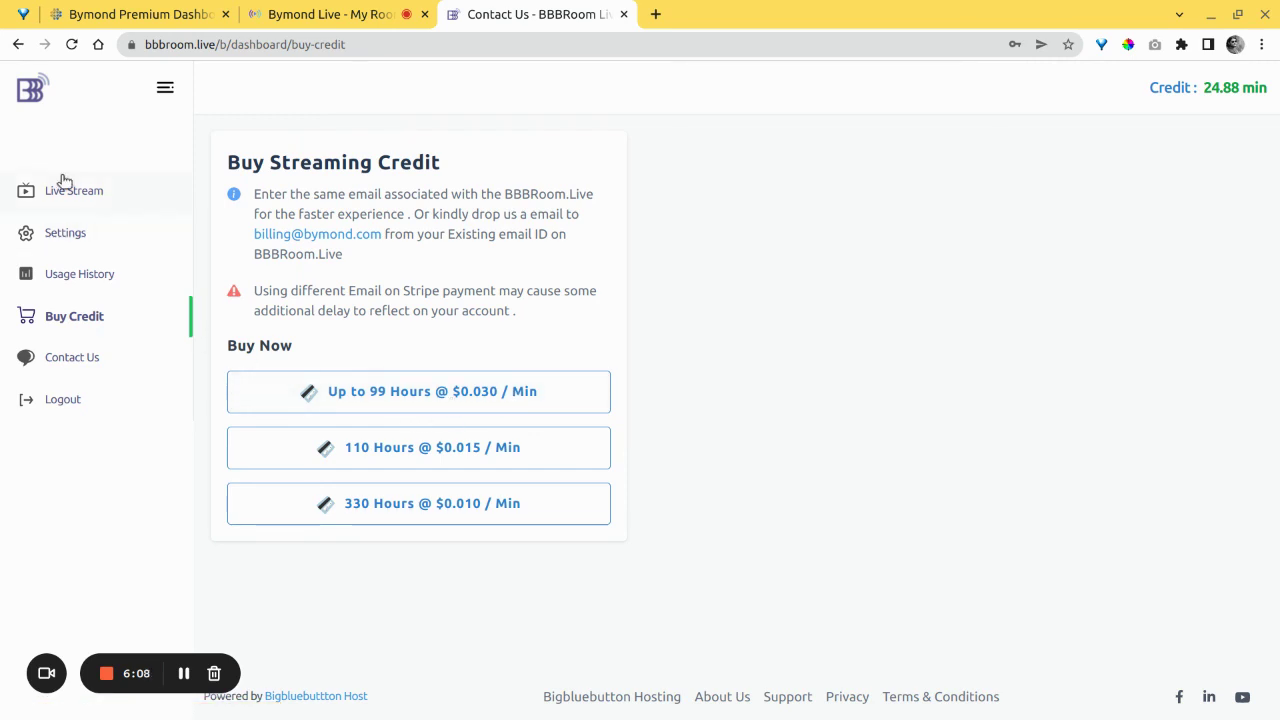
pyautogui.click(86, 202)
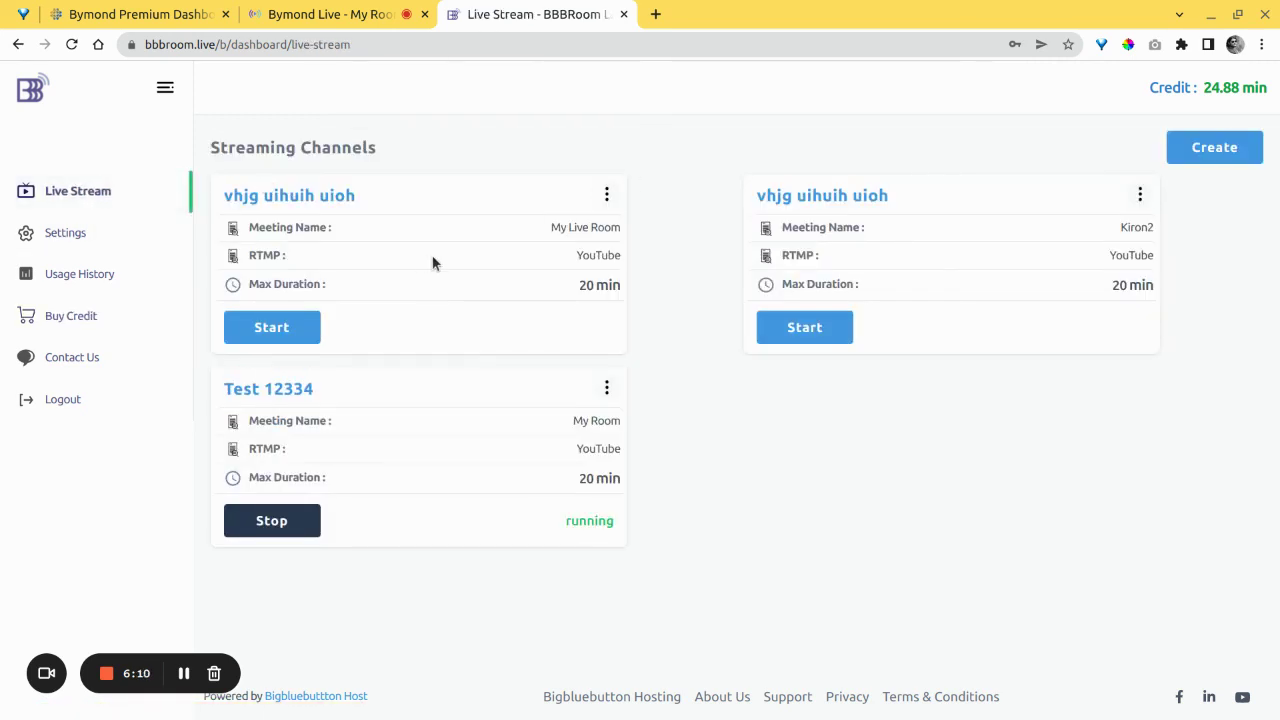